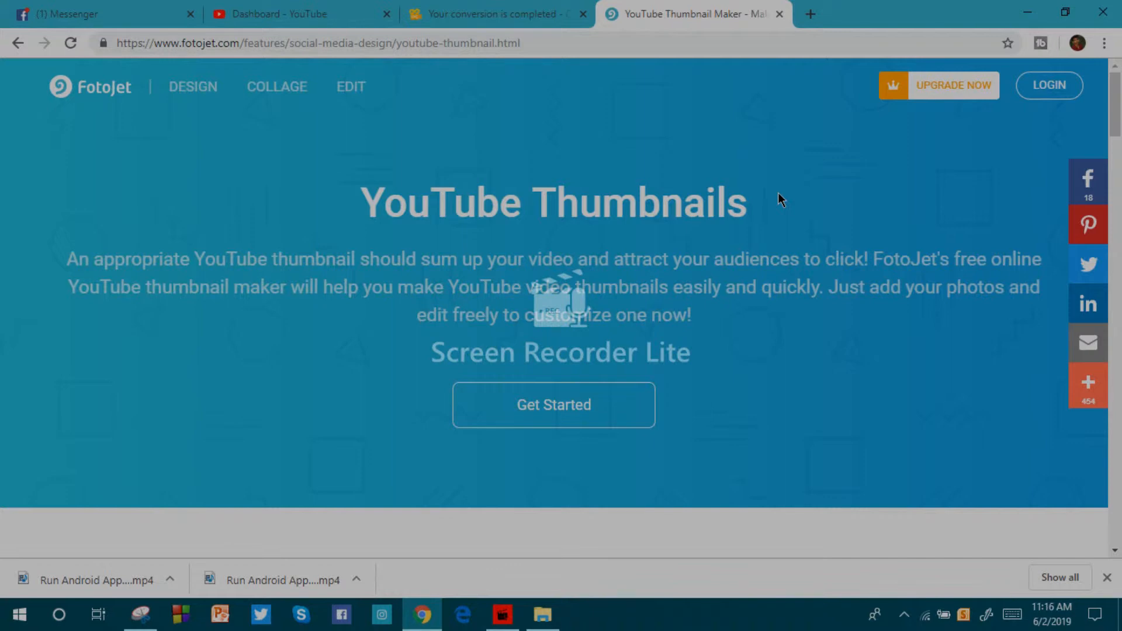
Start a YouTube thumbnail design and apply the green "5 Steps to Manage Plans" template after trying the Florence one.
click(550, 404)
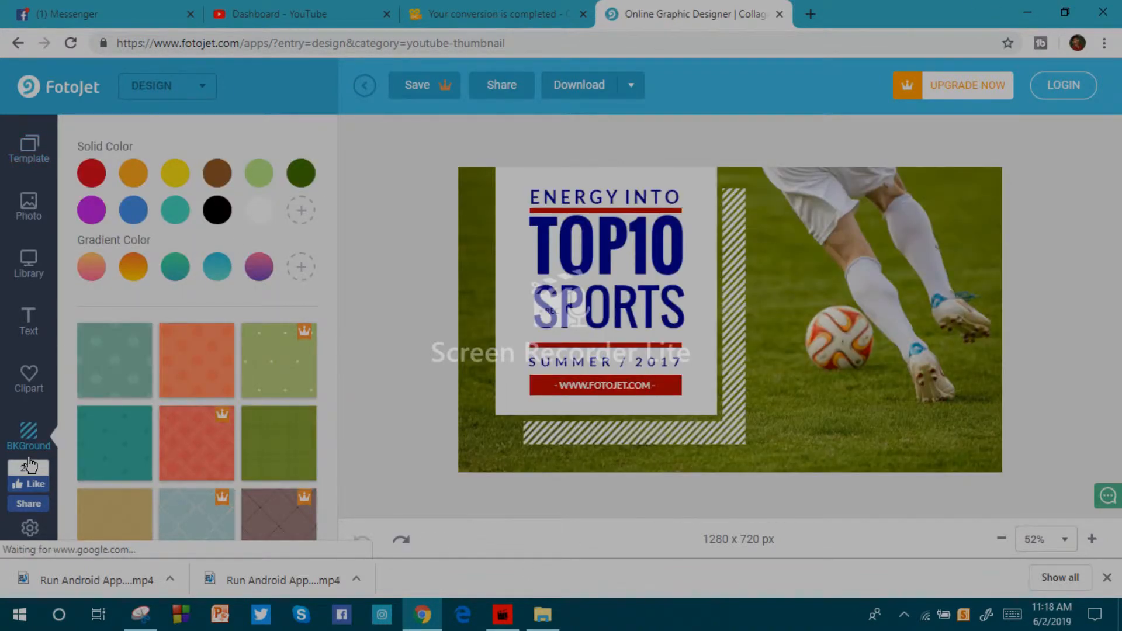
click(41, 152)
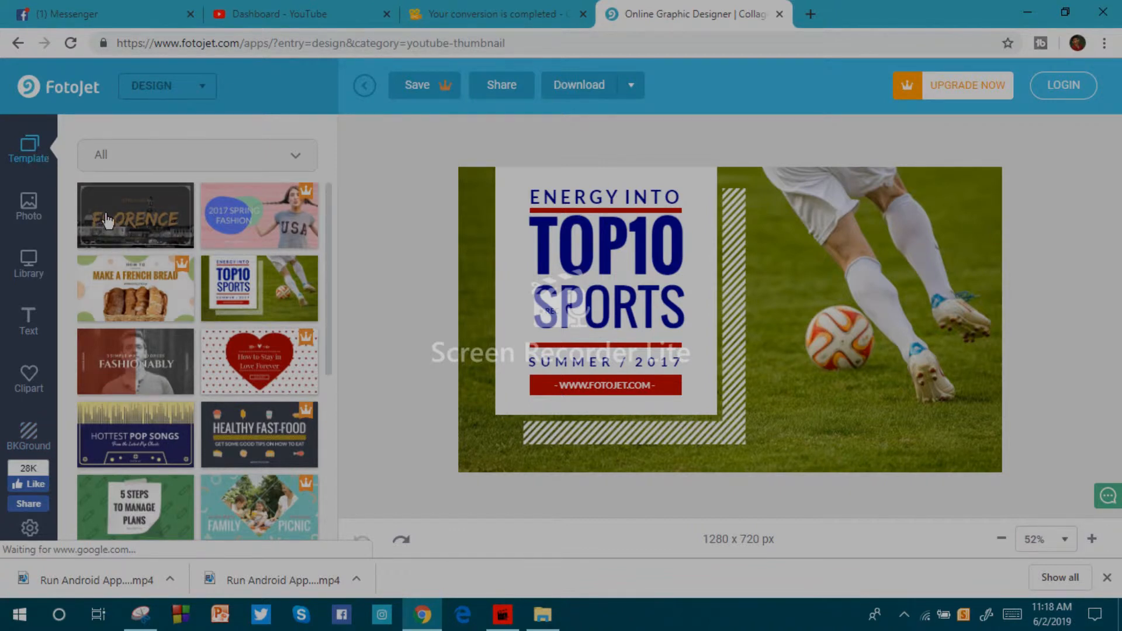
click(153, 222)
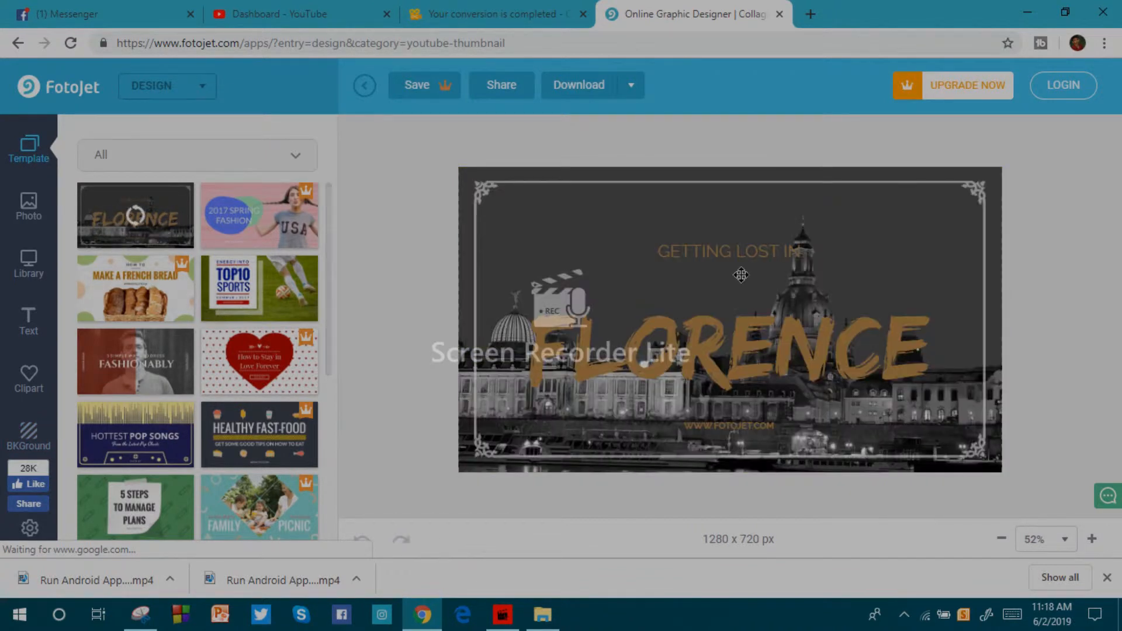
click(133, 518)
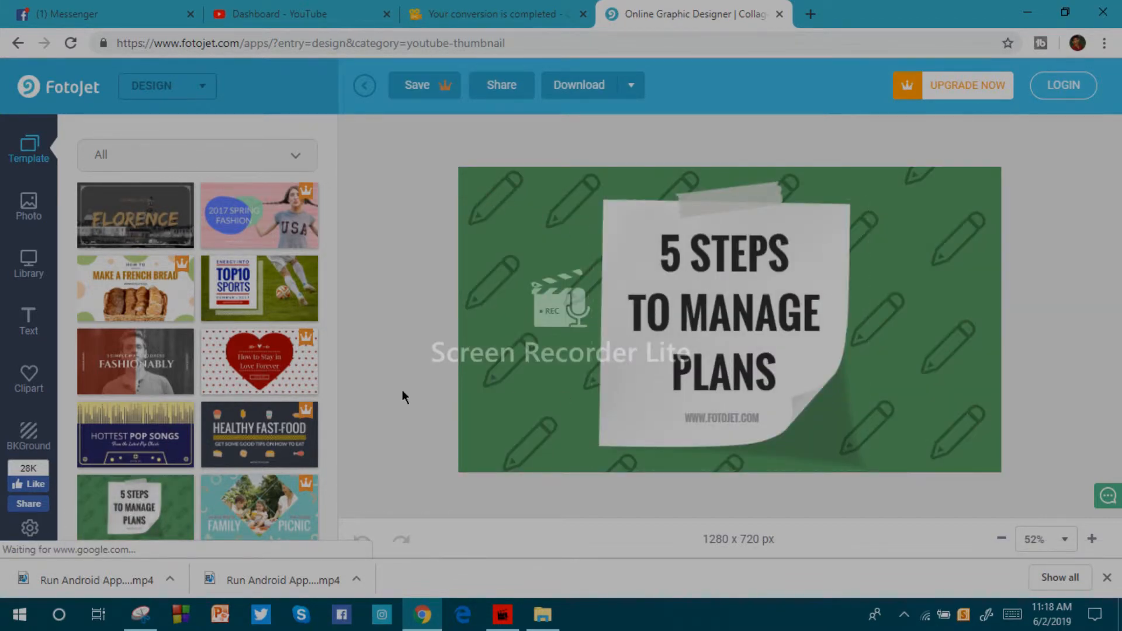
Try orange, yellow and black solid backgrounds and the orange and green plaid patterns on the thumbnail.
click(25, 438)
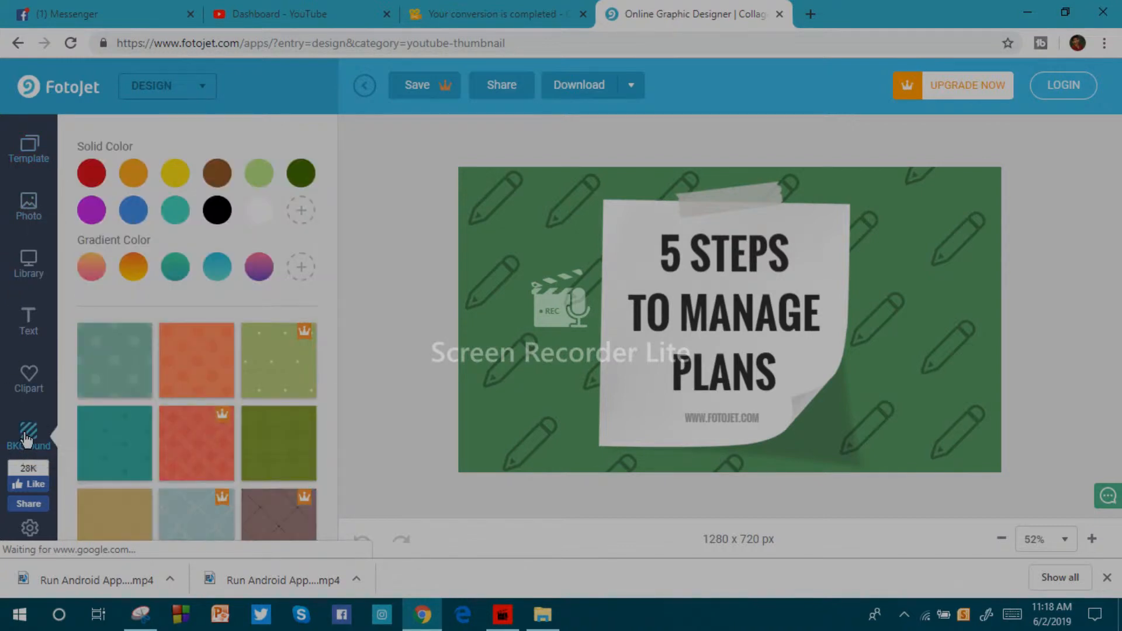
click(135, 176)
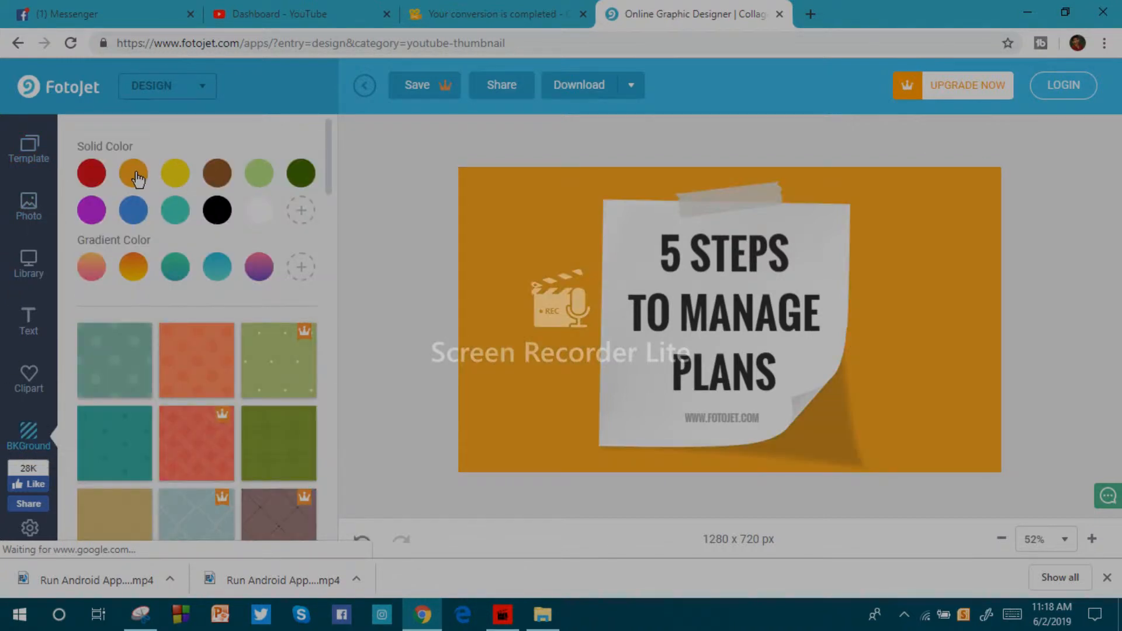
click(176, 176)
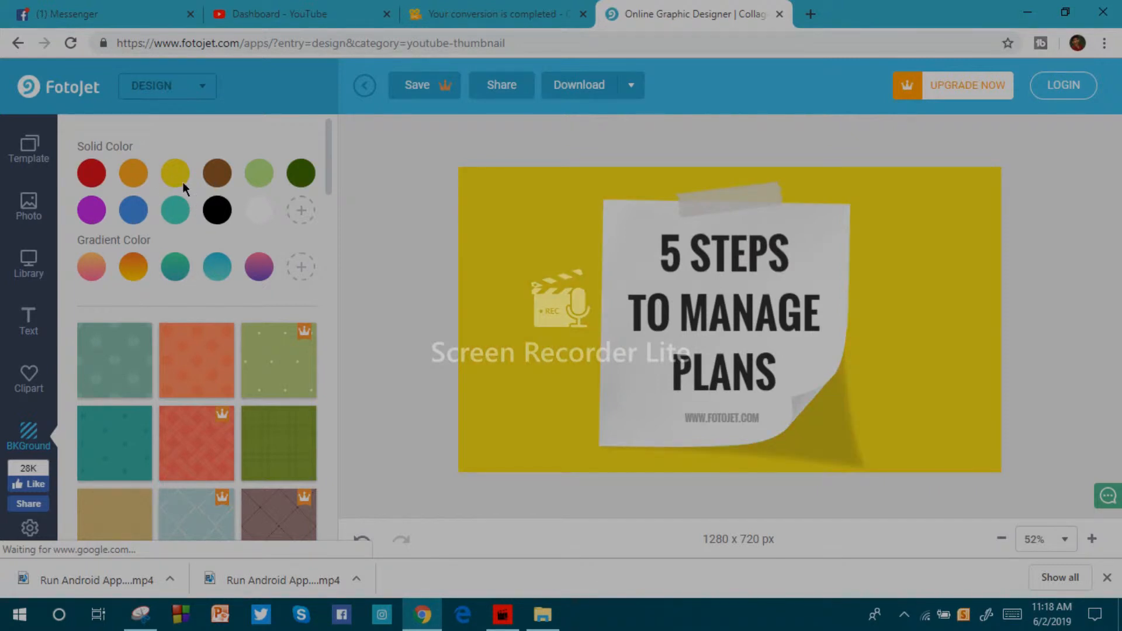
click(218, 212)
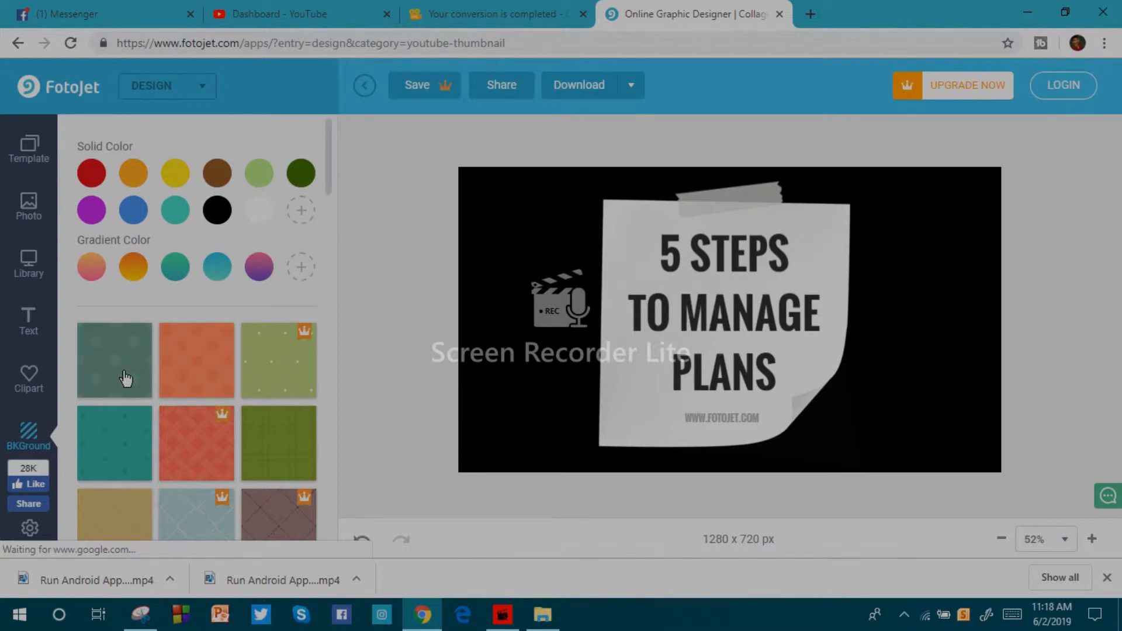
click(198, 383)
click(265, 466)
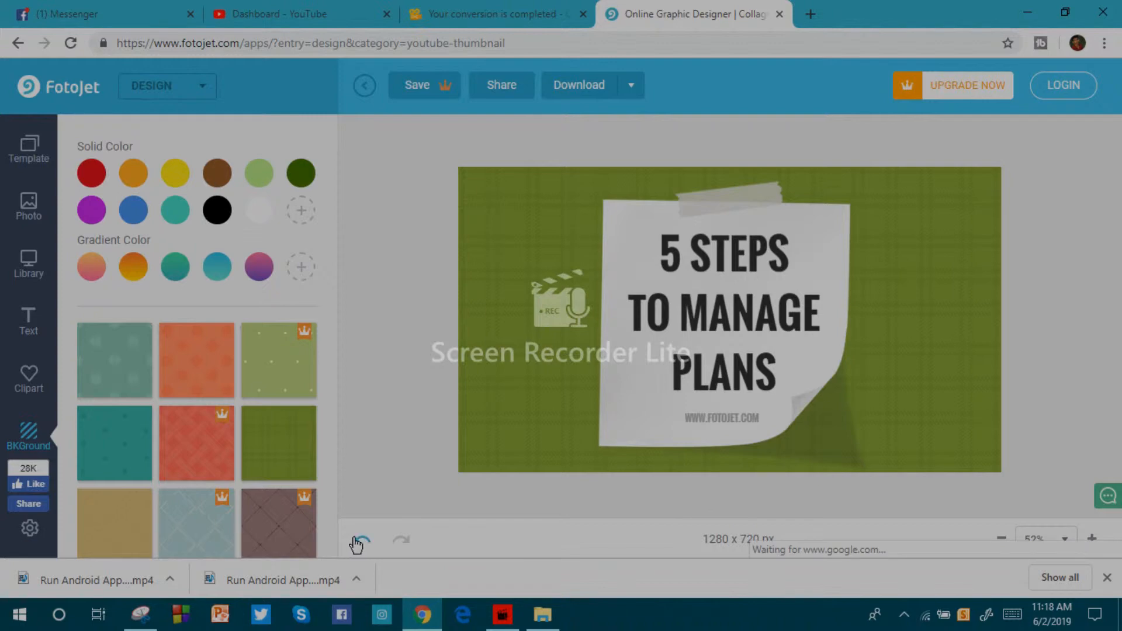
Undo all the background changes back to the template's green pencil pattern.
click(360, 539)
click(361, 539)
click(360, 538)
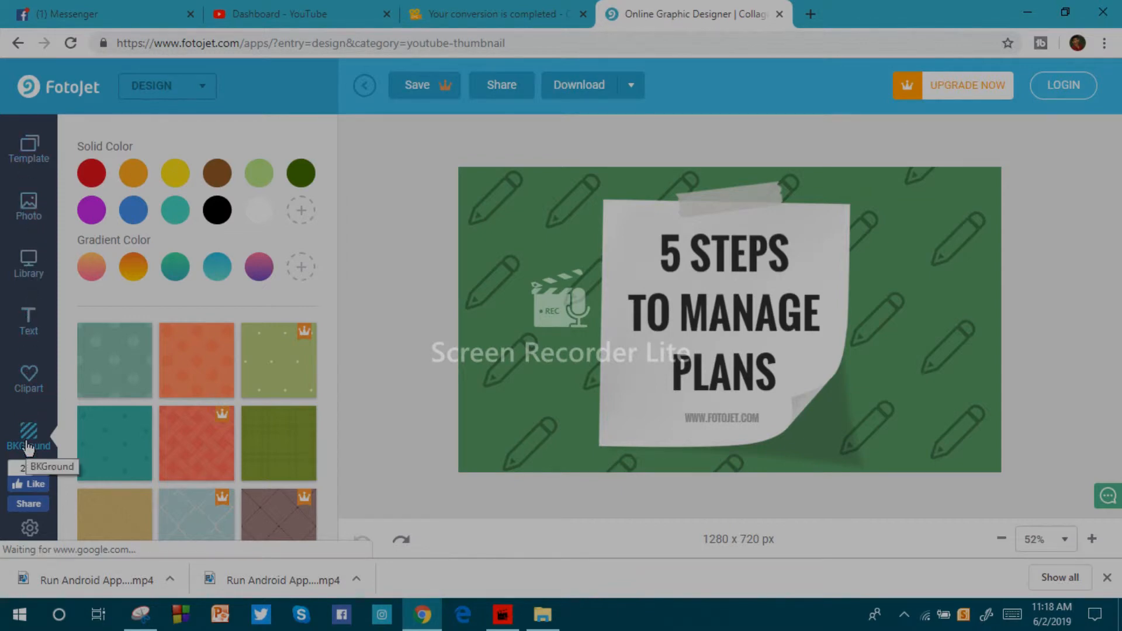
Add the Facebook icon from the Social Media clipart and place it beside the paper note's left edge.
click(29, 377)
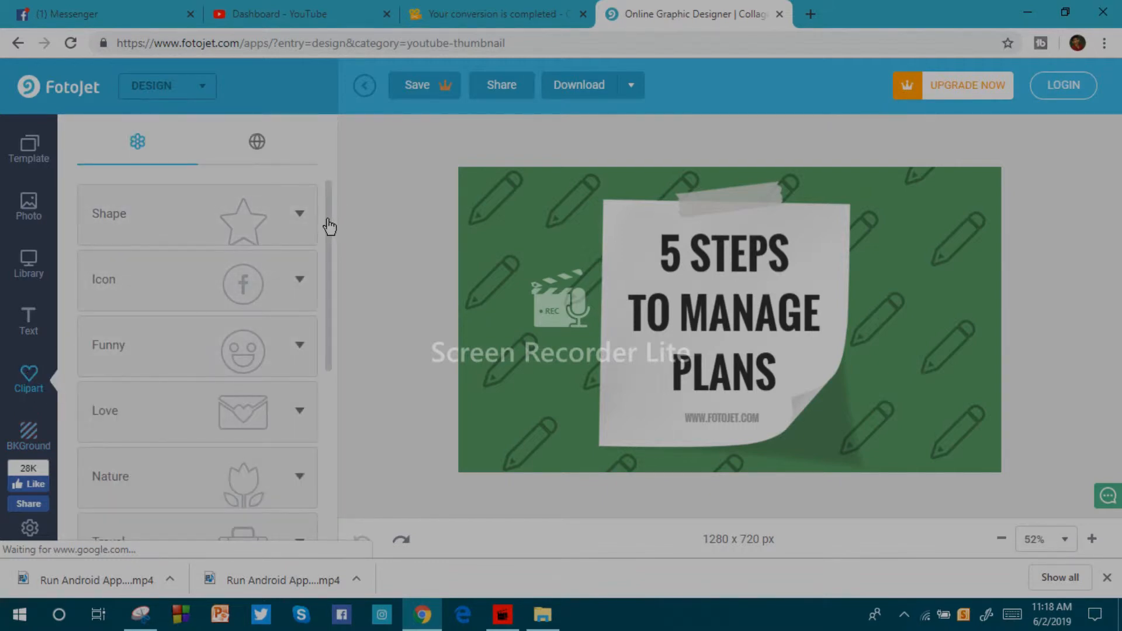
drag(326, 222, 331, 252)
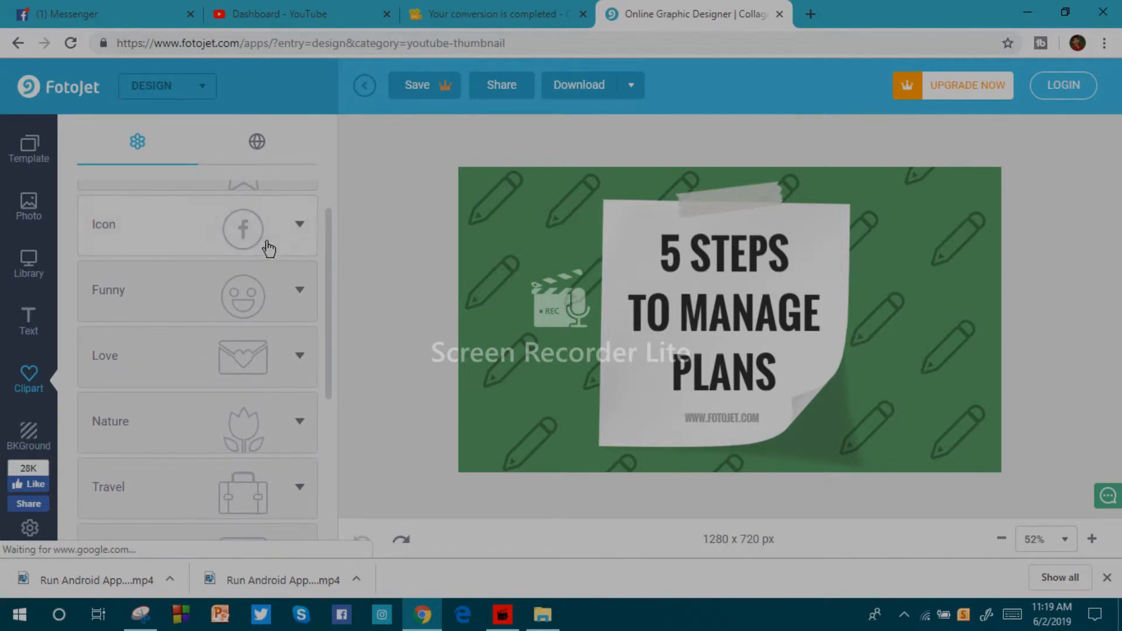
click(291, 229)
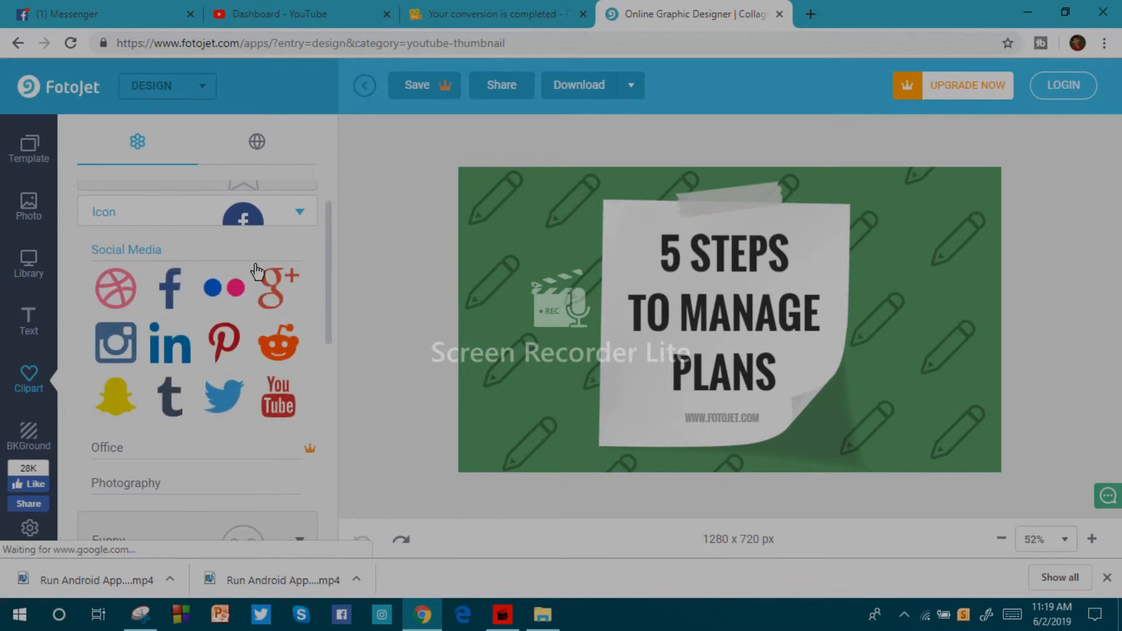
click(169, 288)
drag(748, 303, 557, 273)
Add the YouTube social media icon, place it in the thumbnail's lower-right area and enlarge it.
click(281, 420)
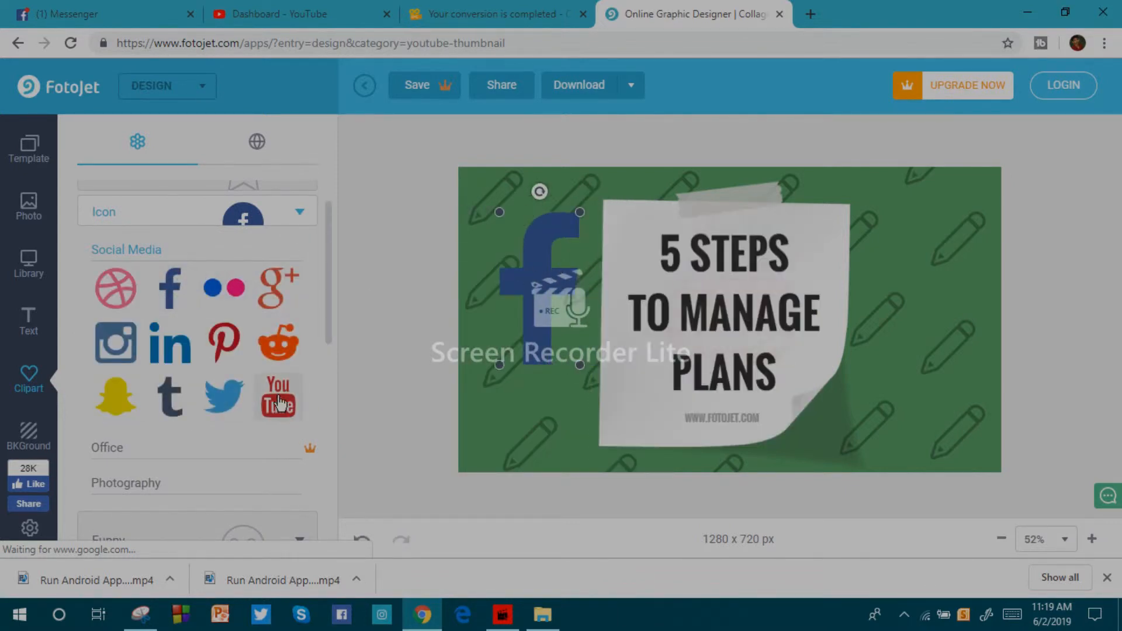
drag(726, 299, 908, 374)
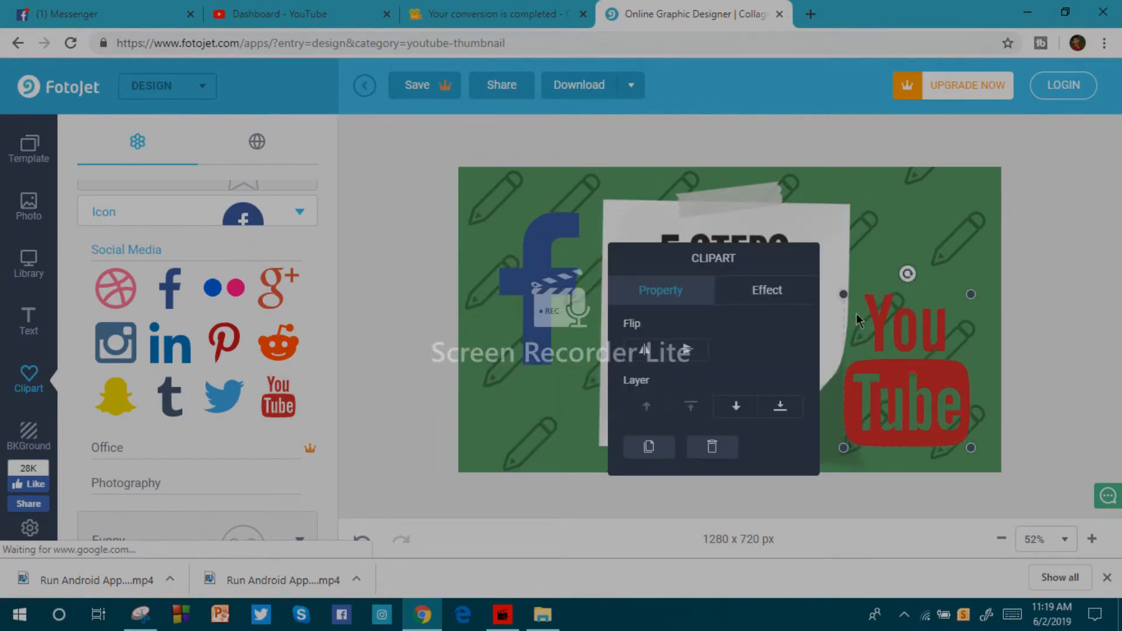
drag(844, 294, 803, 245)
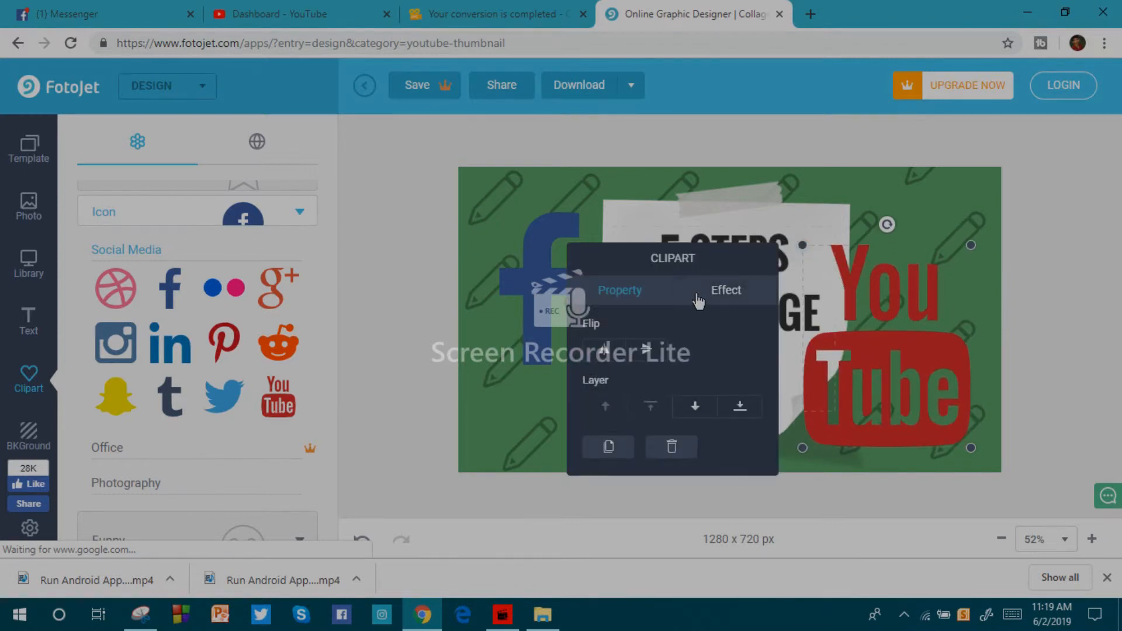
Recolor the YouTube icon light blue and shrink it so it sits clear of the paper note.
click(699, 298)
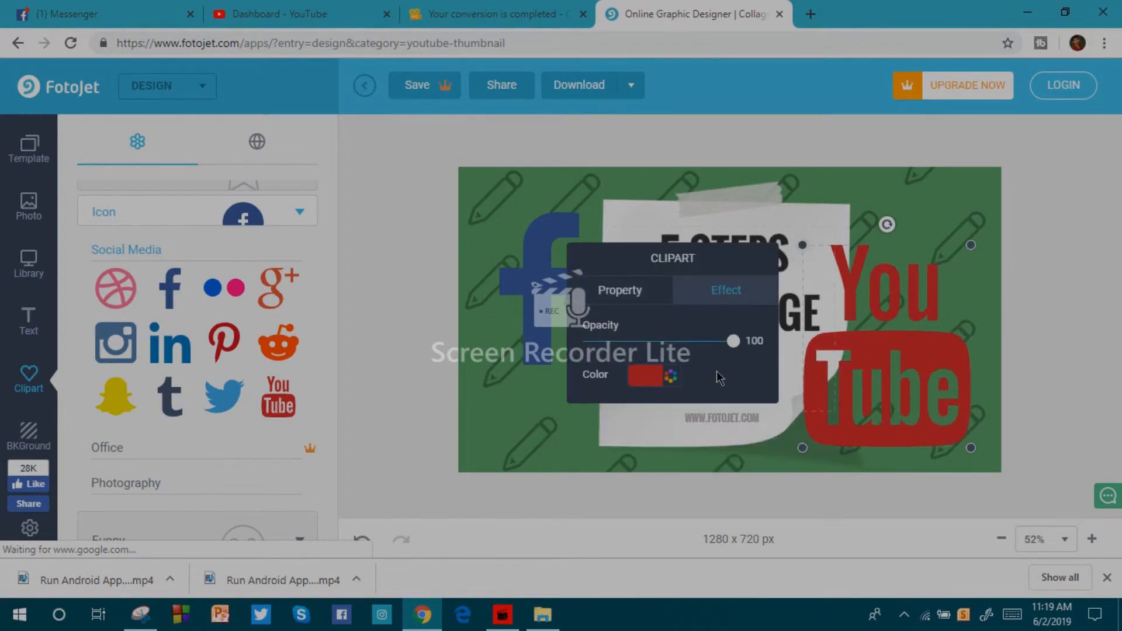
click(655, 379)
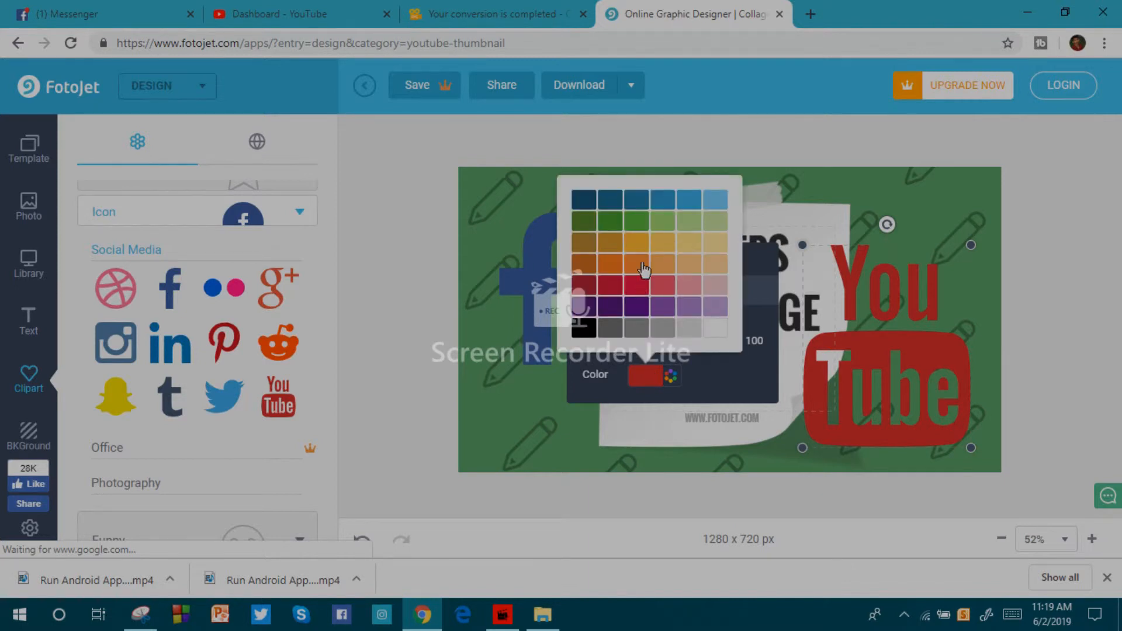
click(638, 244)
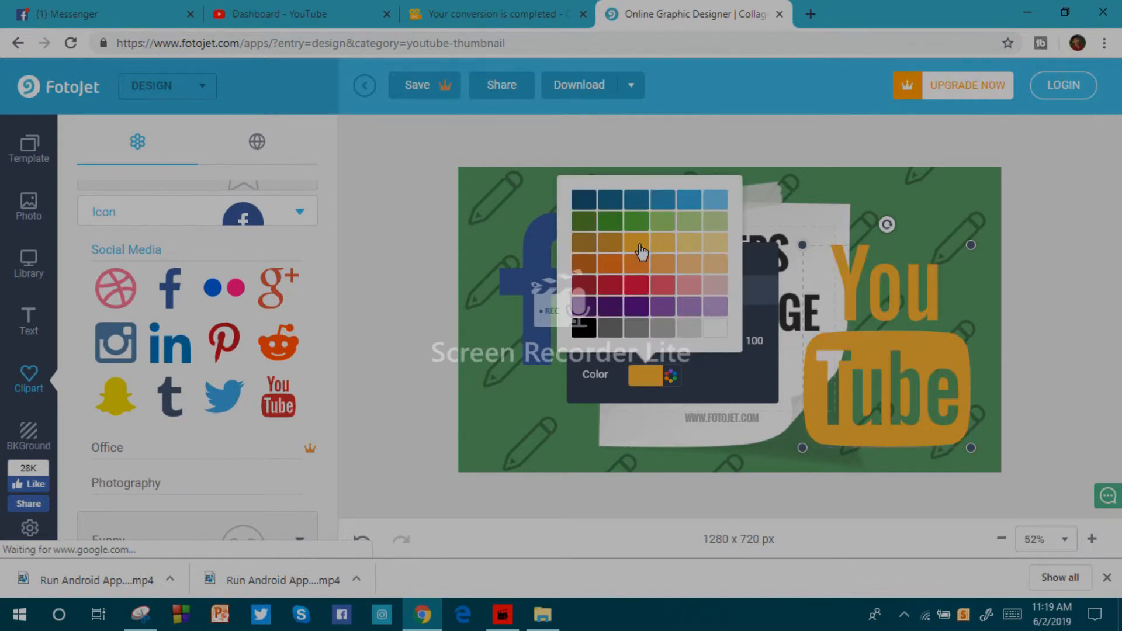
click(691, 205)
click(802, 201)
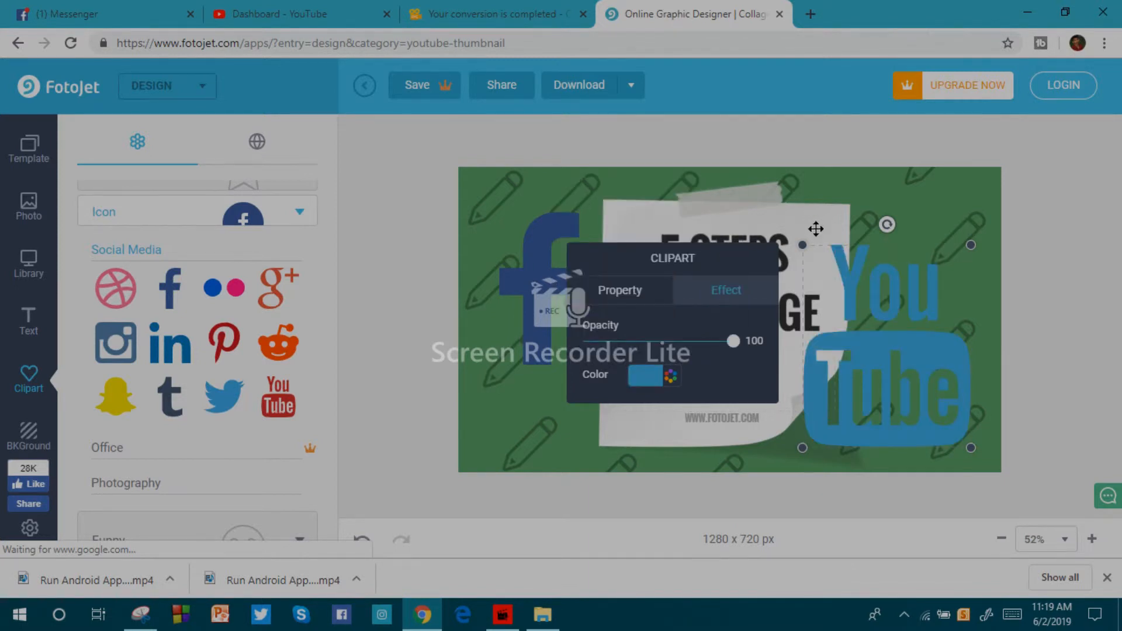
drag(802, 245, 832, 310)
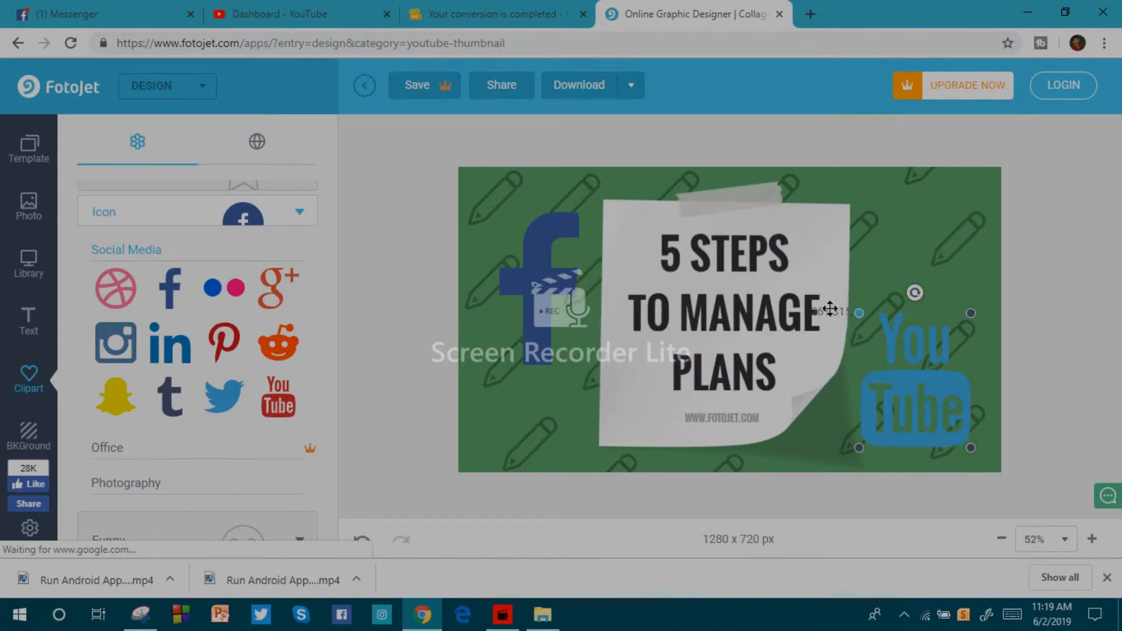
Add the blue and pink Flickr dots icon and place it over the lower part of the paper note.
click(220, 288)
drag(680, 328, 684, 445)
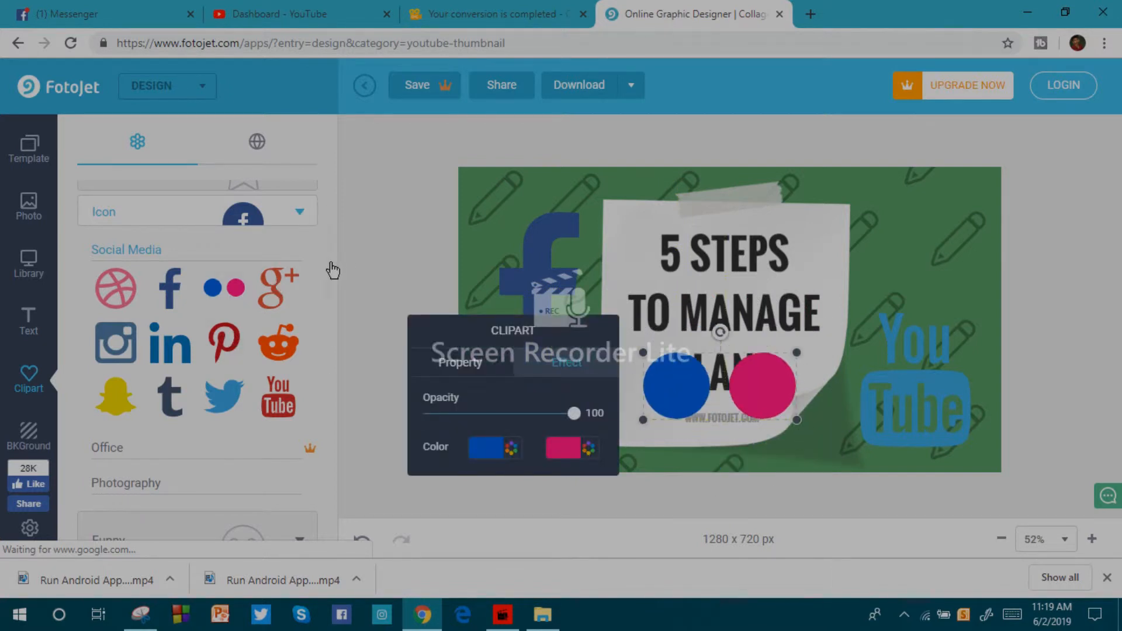
Try to add the premium Kaboom clipart from the Funny category's Comic set and dismiss the sign-up offer.
drag(328, 288, 326, 376)
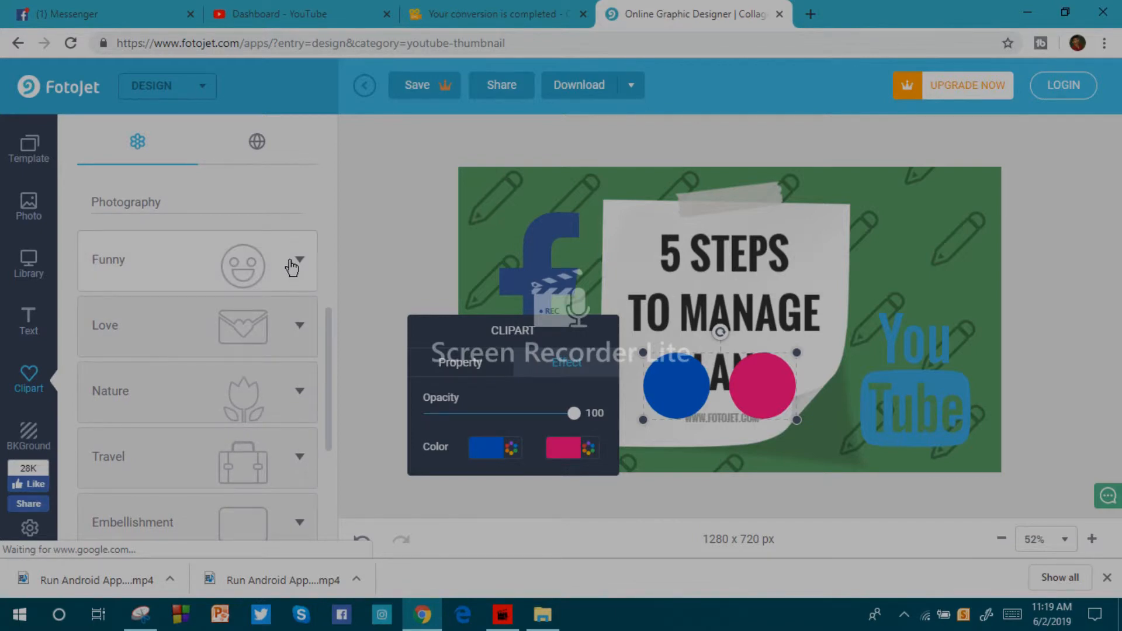
click(292, 268)
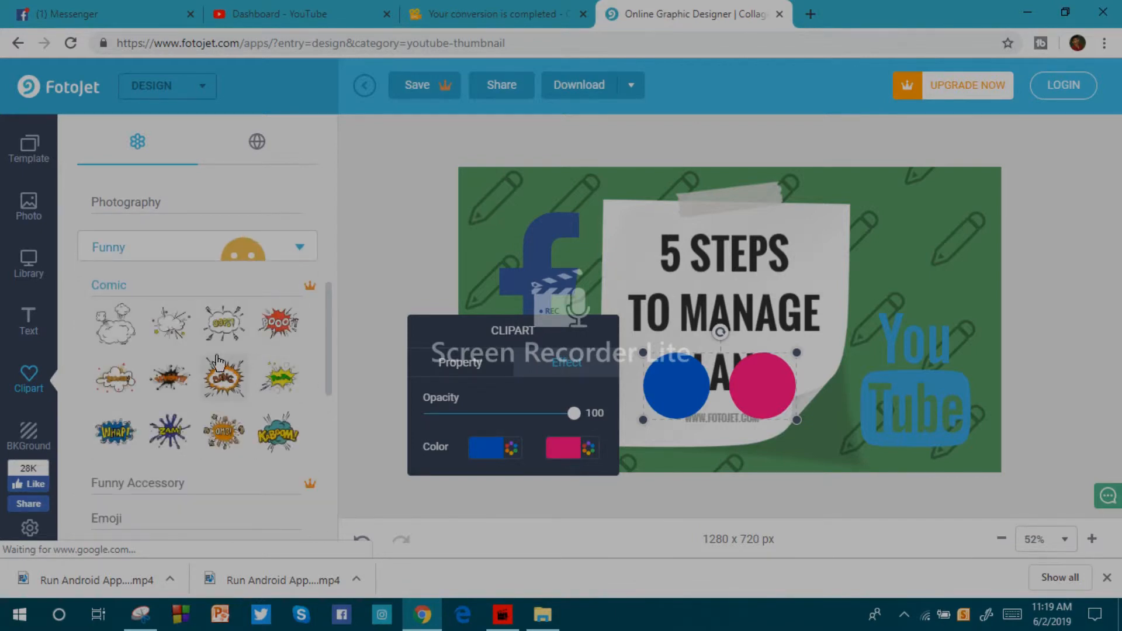
click(275, 437)
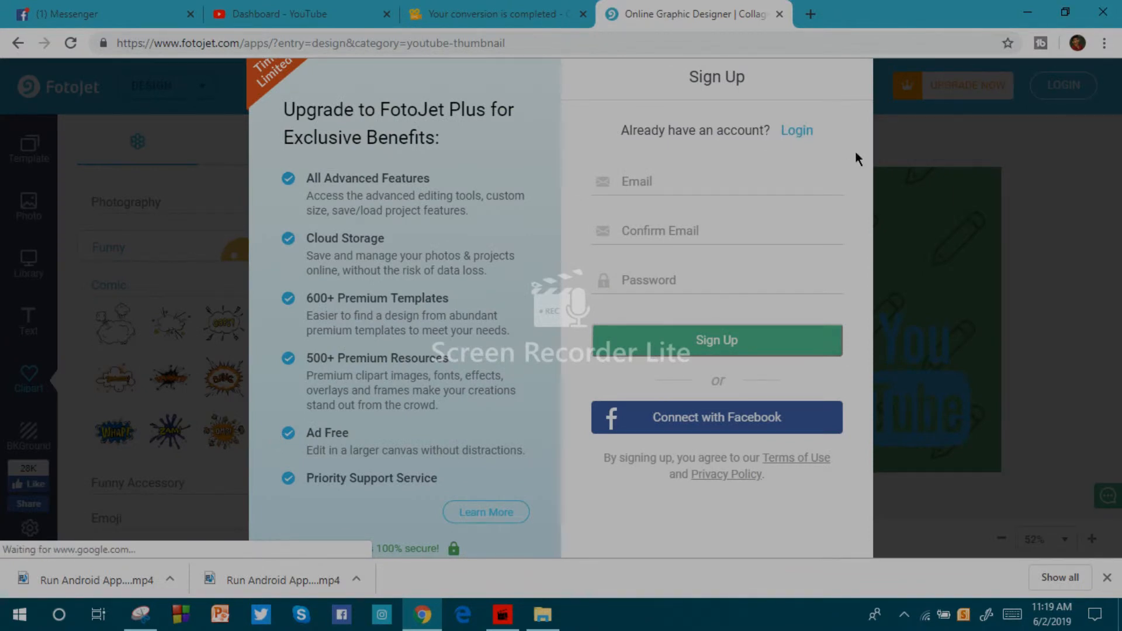
click(909, 245)
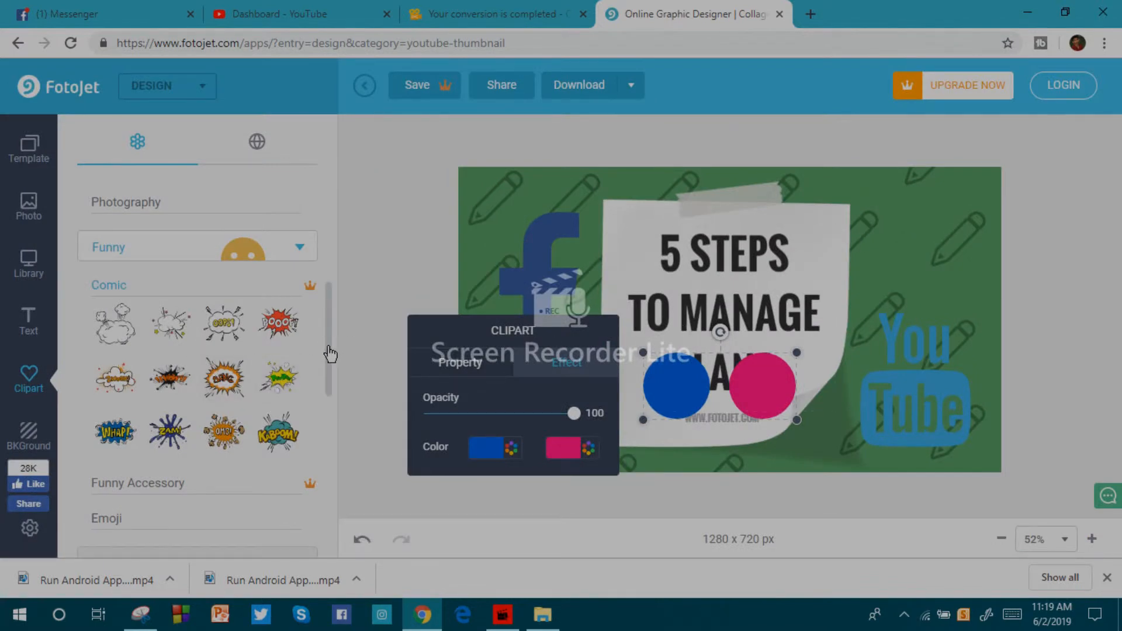
scroll(233, 260, up, 2)
scroll(231, 257, up, 2)
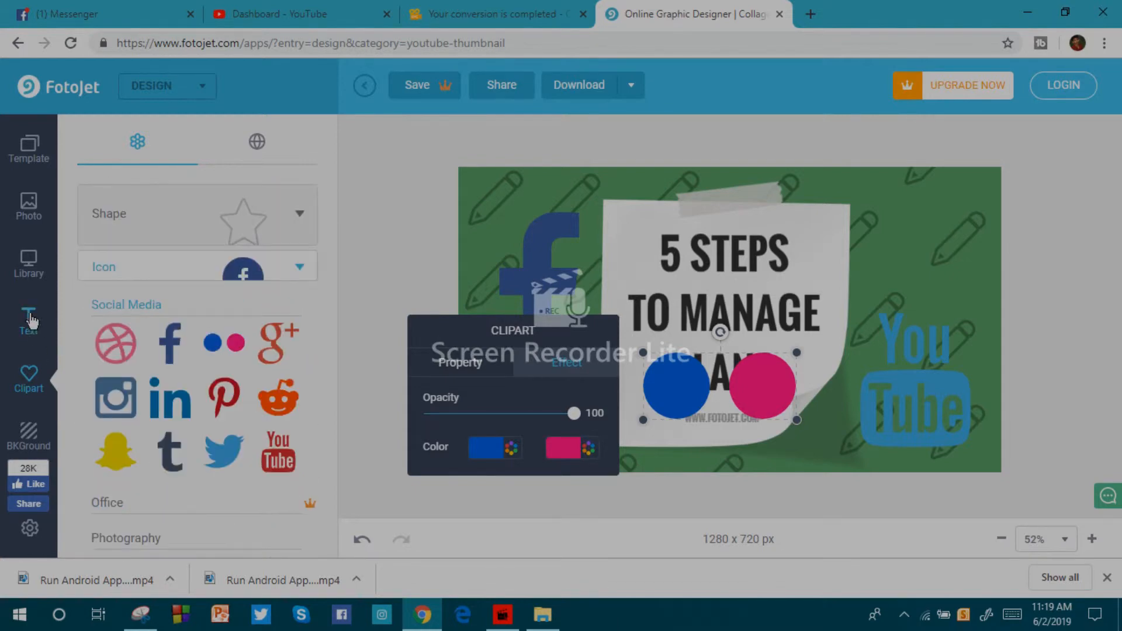
Add a heading to the thumbnail and replace its placeholder with the text "hjkskafsfiuwhfshkhka".
click(30, 321)
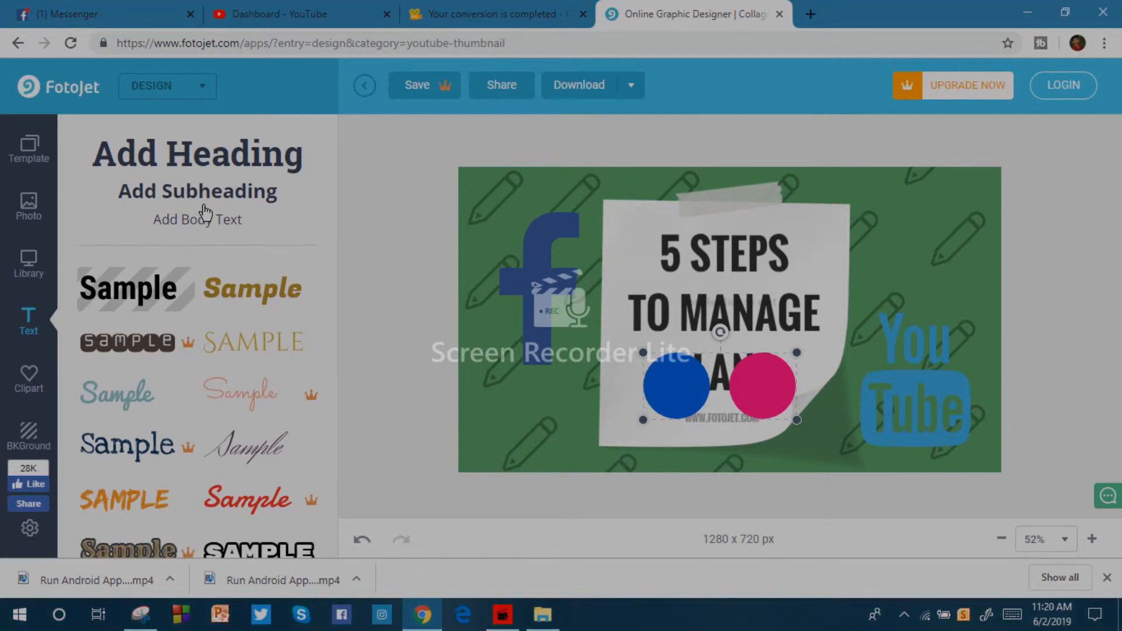
click(199, 170)
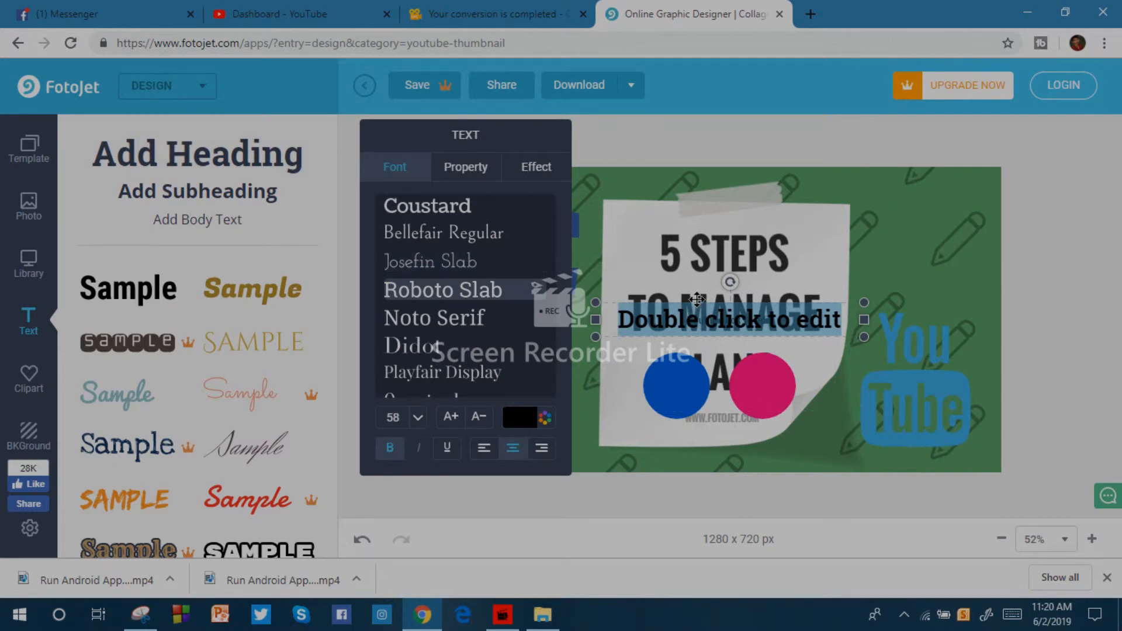
double_click(697, 299)
text(hjkskafehuwhfshkh)
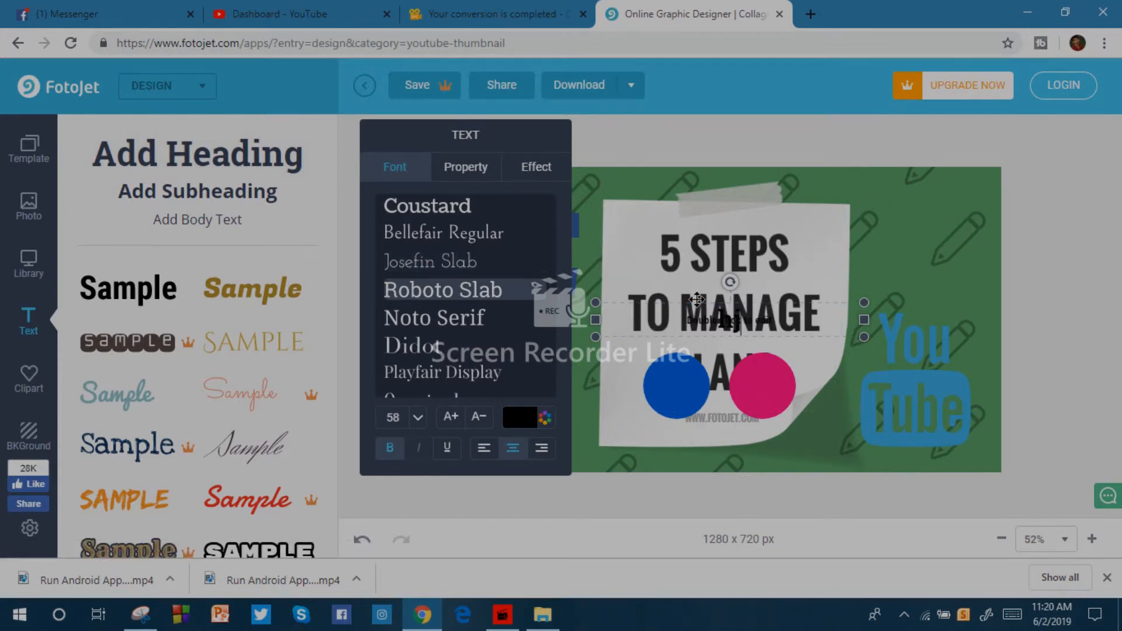
text(ka)
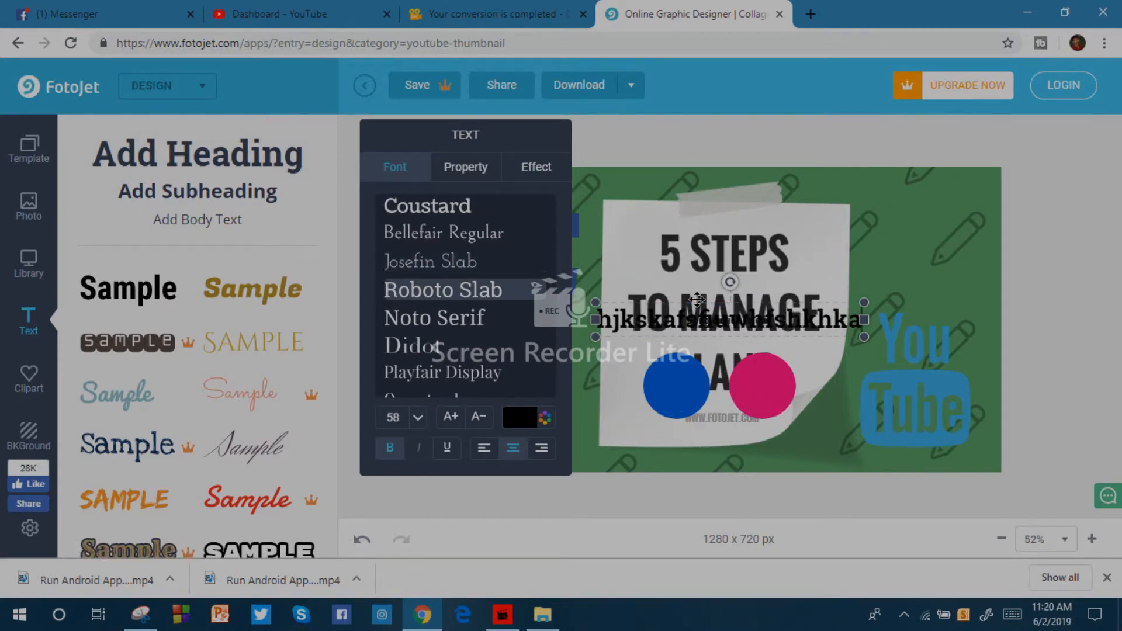
Move the new heading above the "5 STEPS" title near the thumbnail's upper edge and enlarge it to size 64.
click(698, 301)
click(734, 330)
click(683, 346)
click(719, 325)
drag(719, 325, 662, 209)
drag(541, 221, 509, 221)
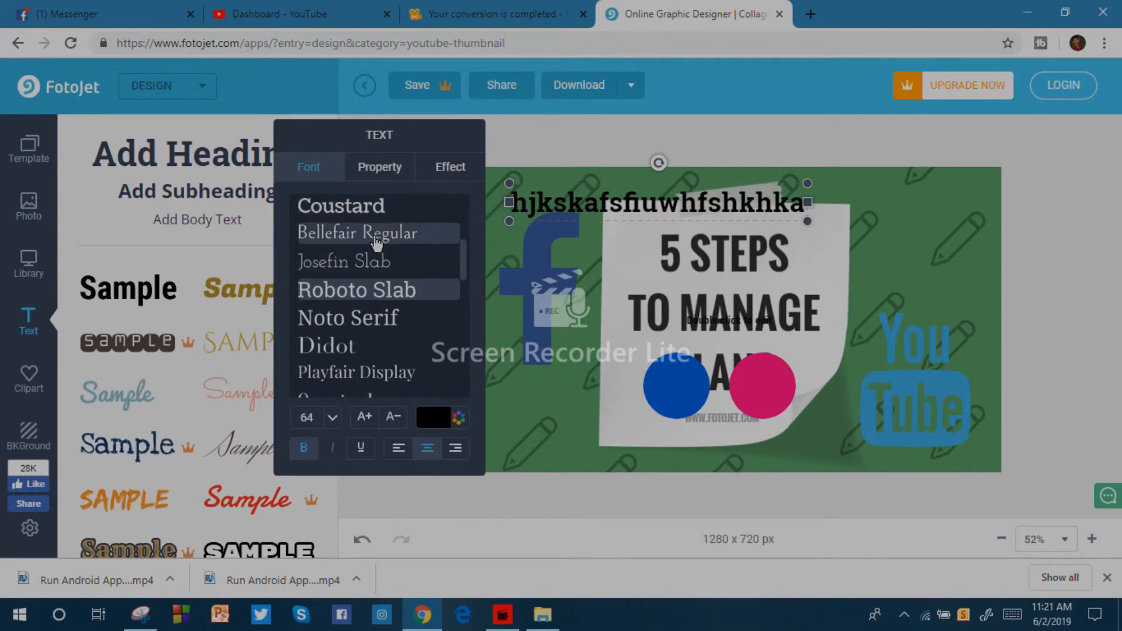
Try Bellefair Regular on the heading, and set its font to Black Ops One.
click(376, 234)
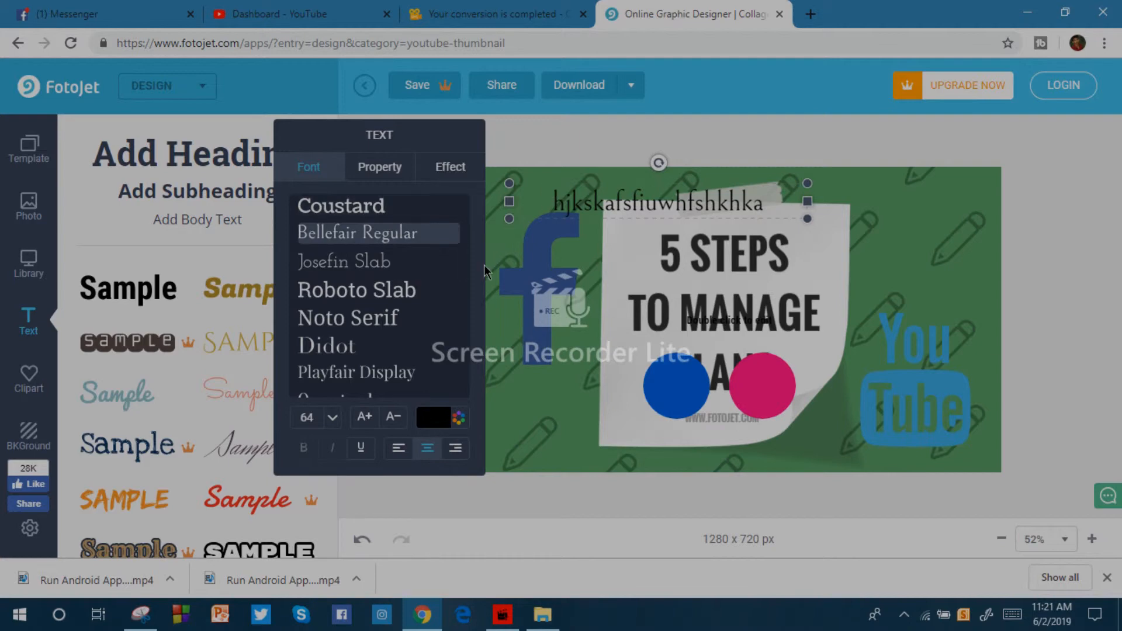
scroll(463, 283, down, 5)
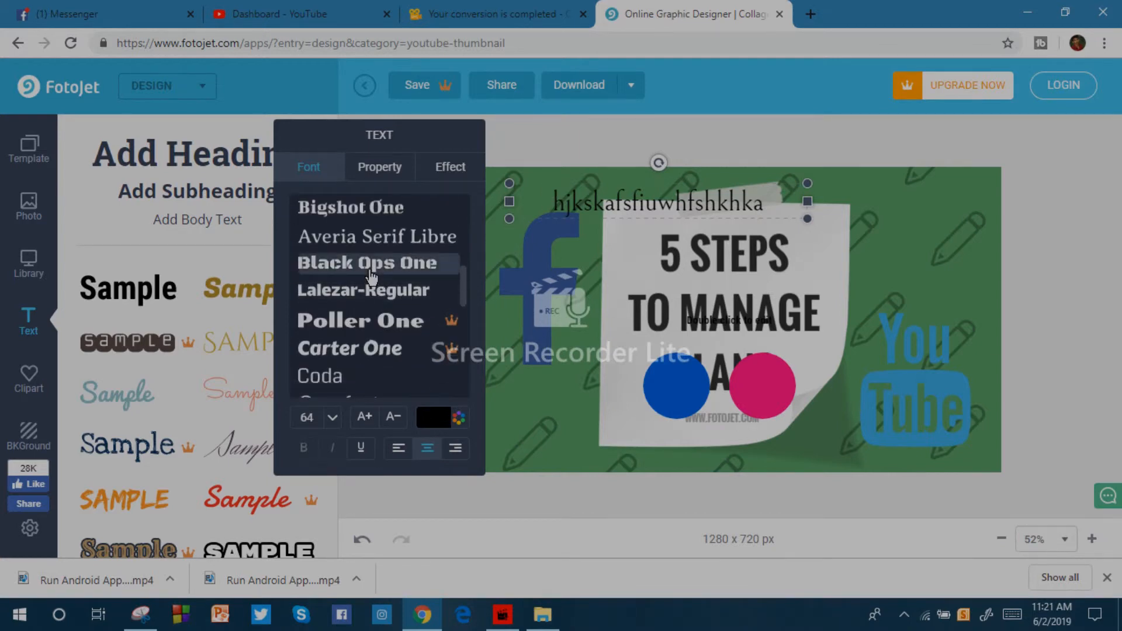
click(372, 274)
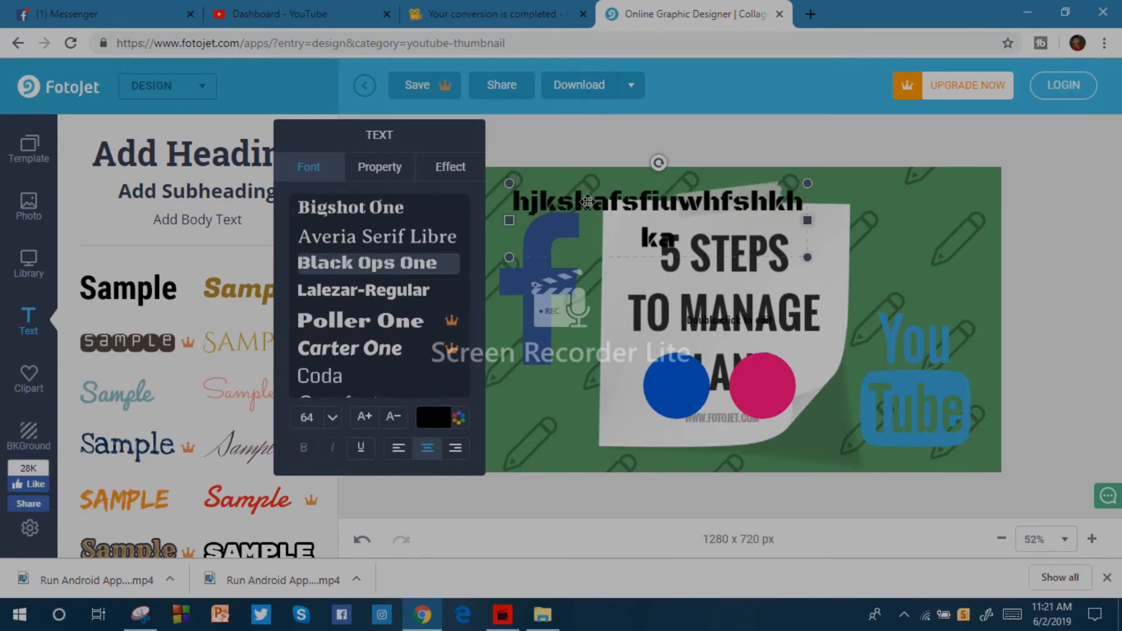
Give the "hjkskafsfiuwhfshkhka" heading a dark purple outline with a width of 60.
click(388, 175)
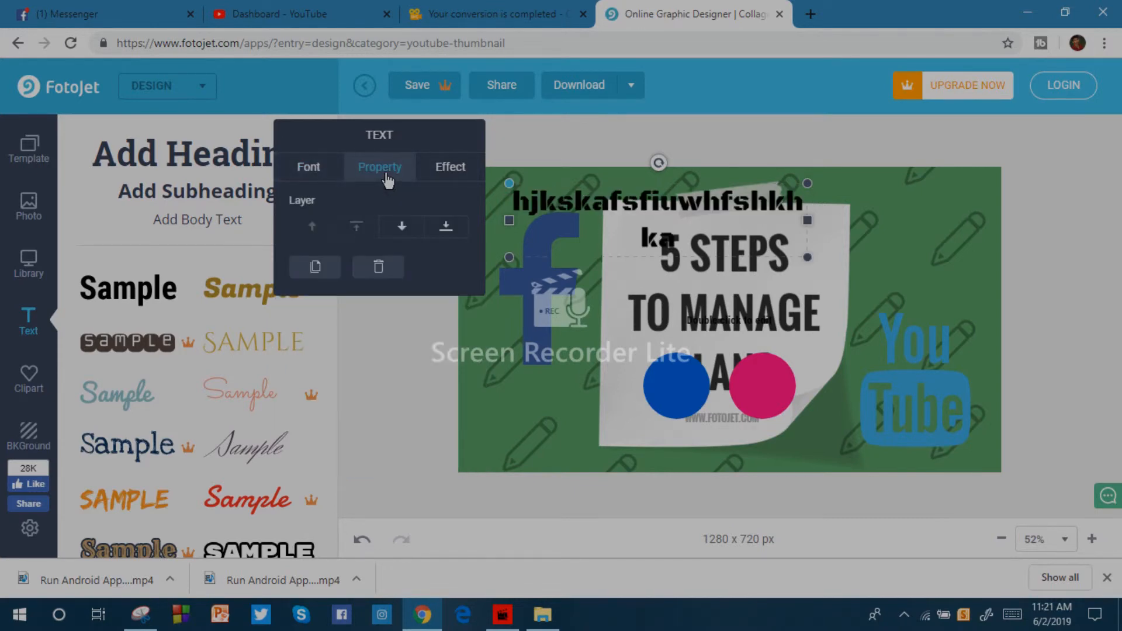
click(453, 171)
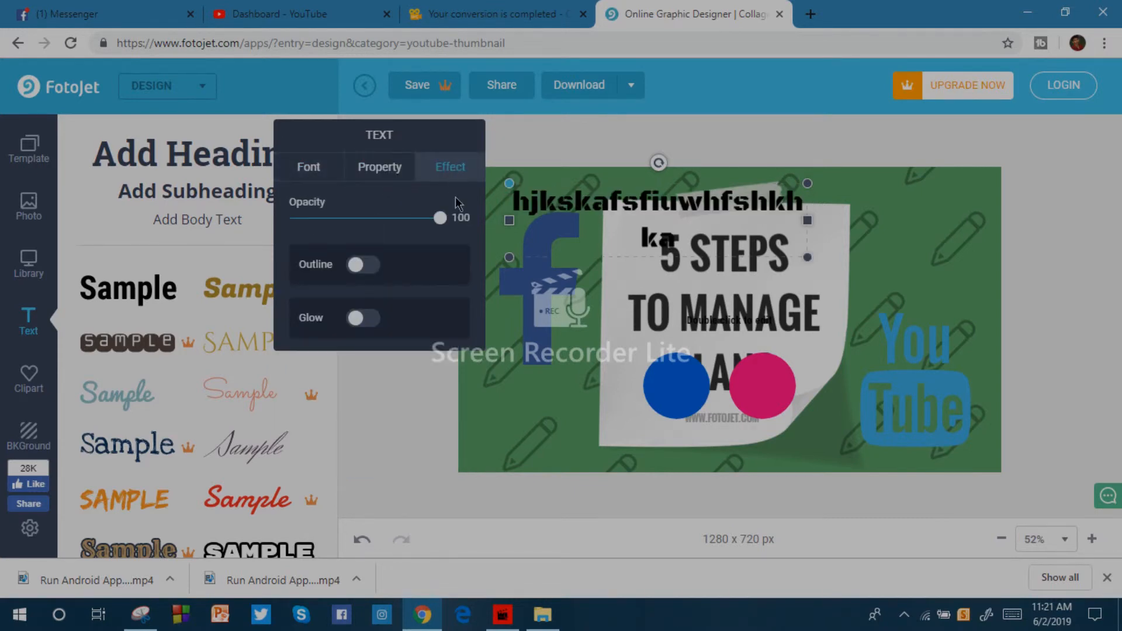
click(356, 264)
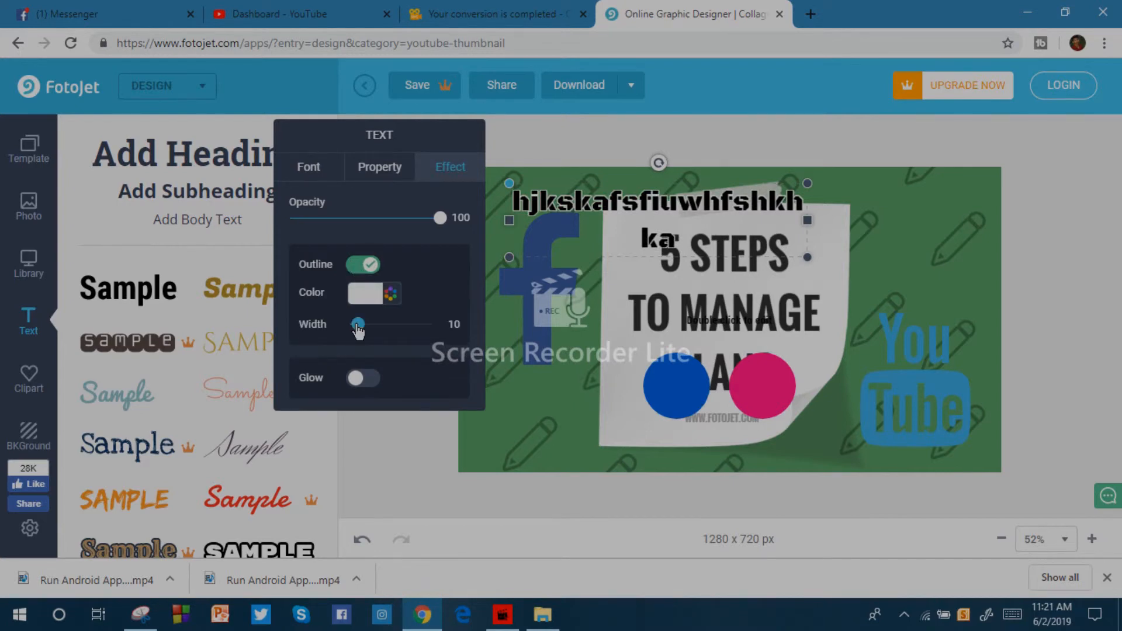
drag(358, 325, 334, 338)
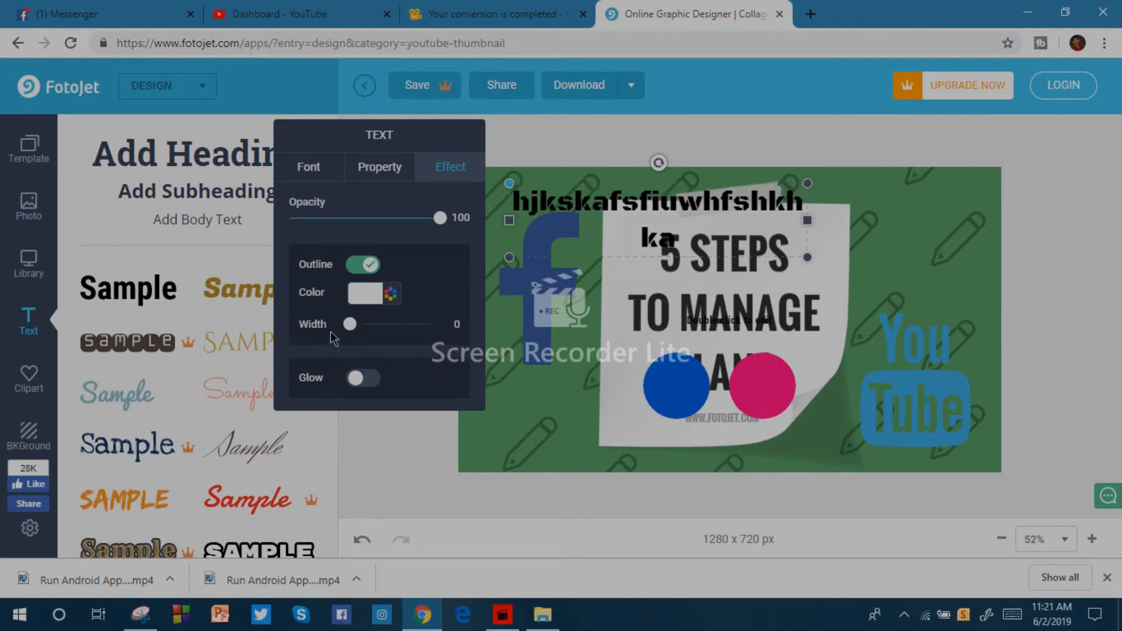
click(370, 301)
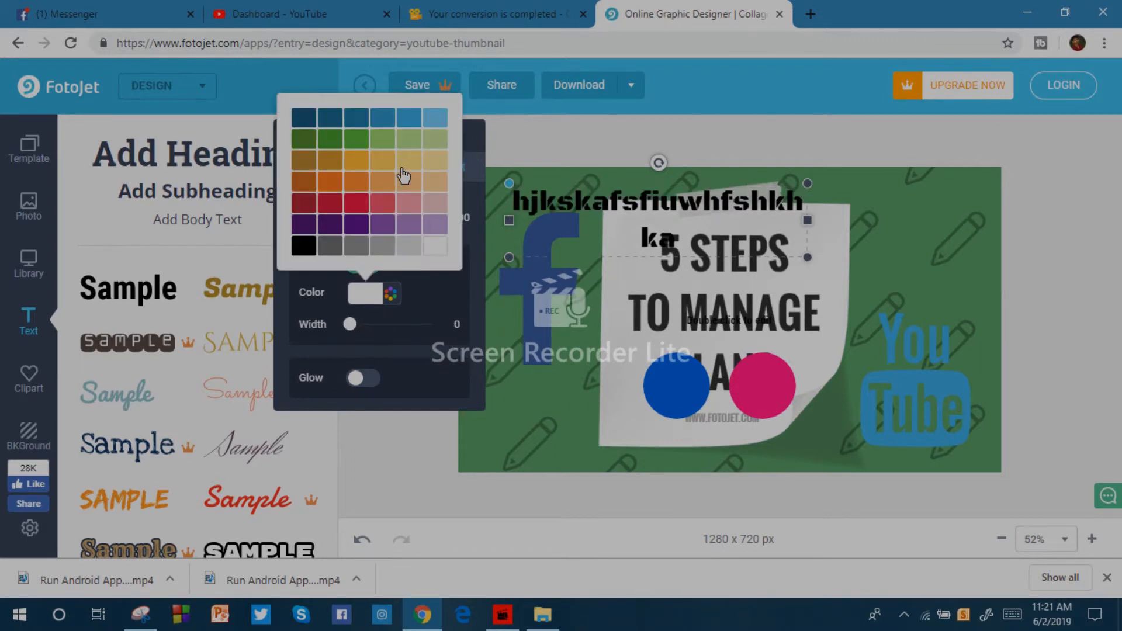
click(352, 206)
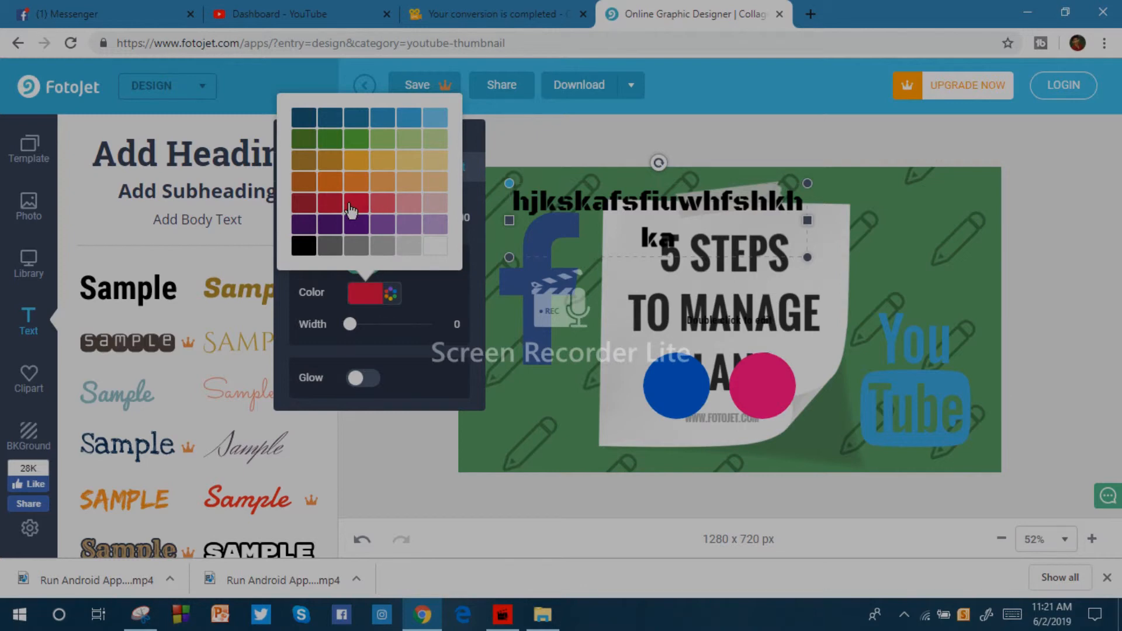
drag(350, 322, 399, 325)
click(358, 227)
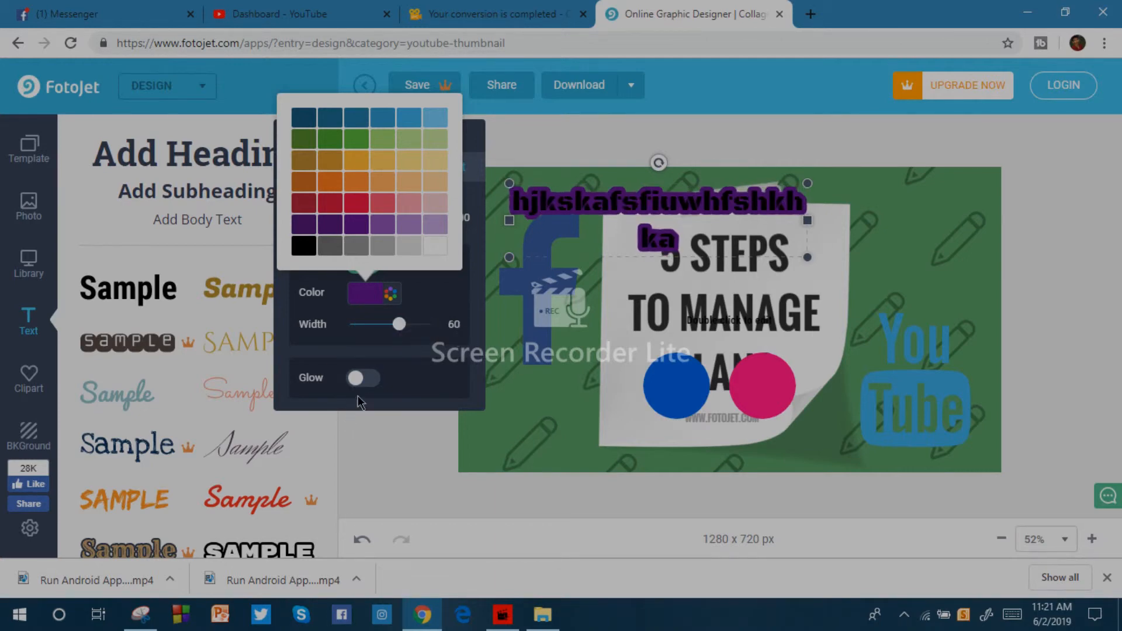
Add a black glow to the heading with both radius and blur set to 100.
click(358, 381)
click(359, 382)
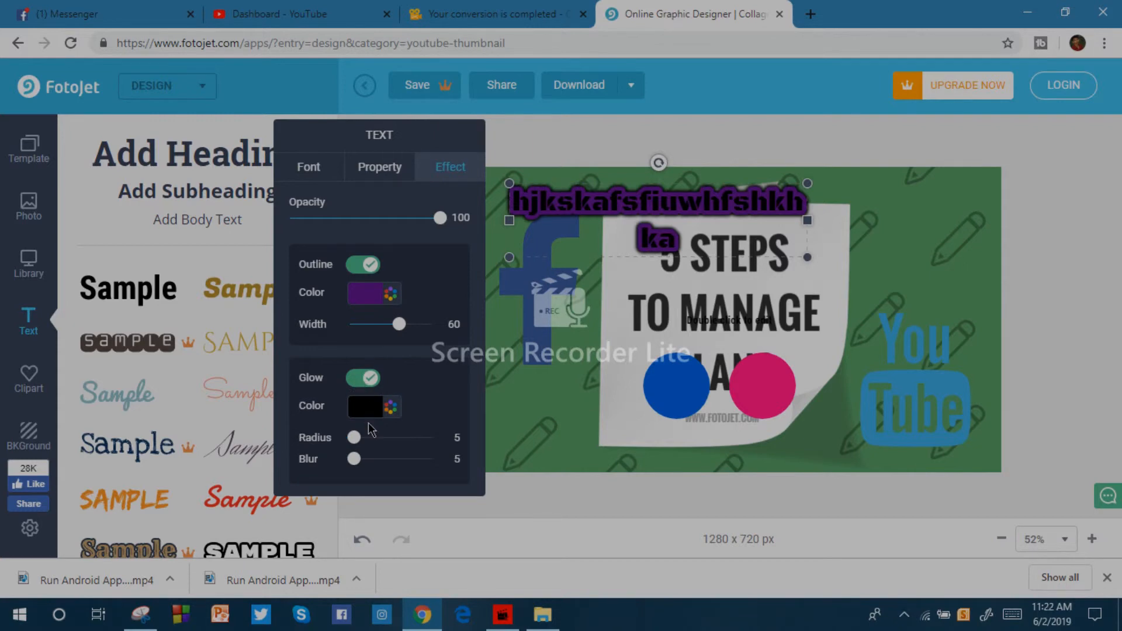
drag(349, 444, 398, 451)
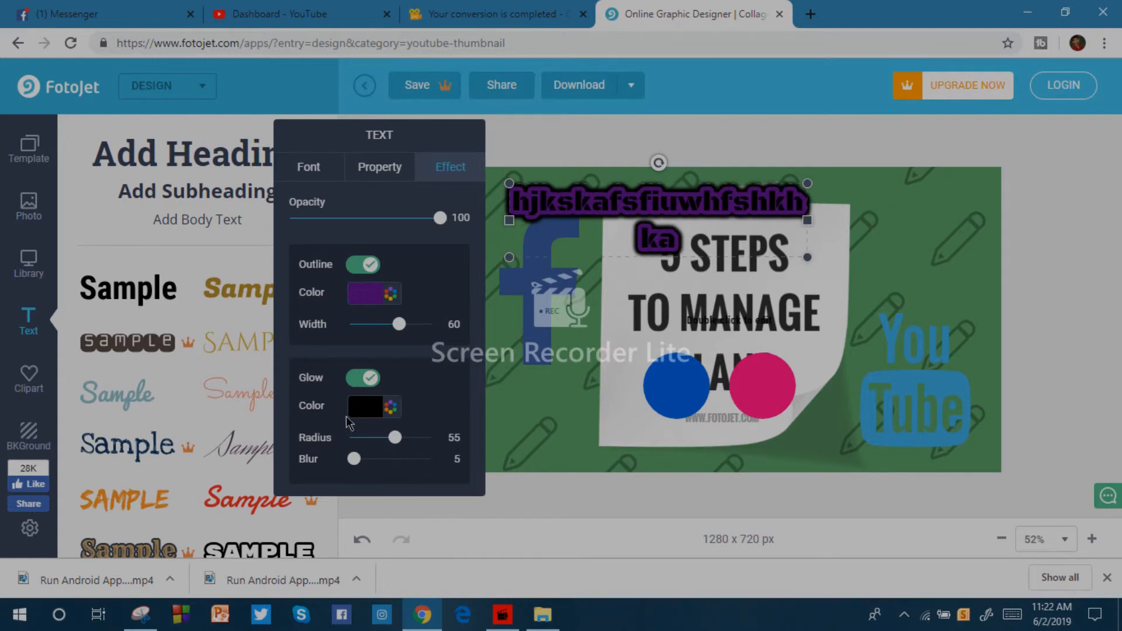
click(368, 409)
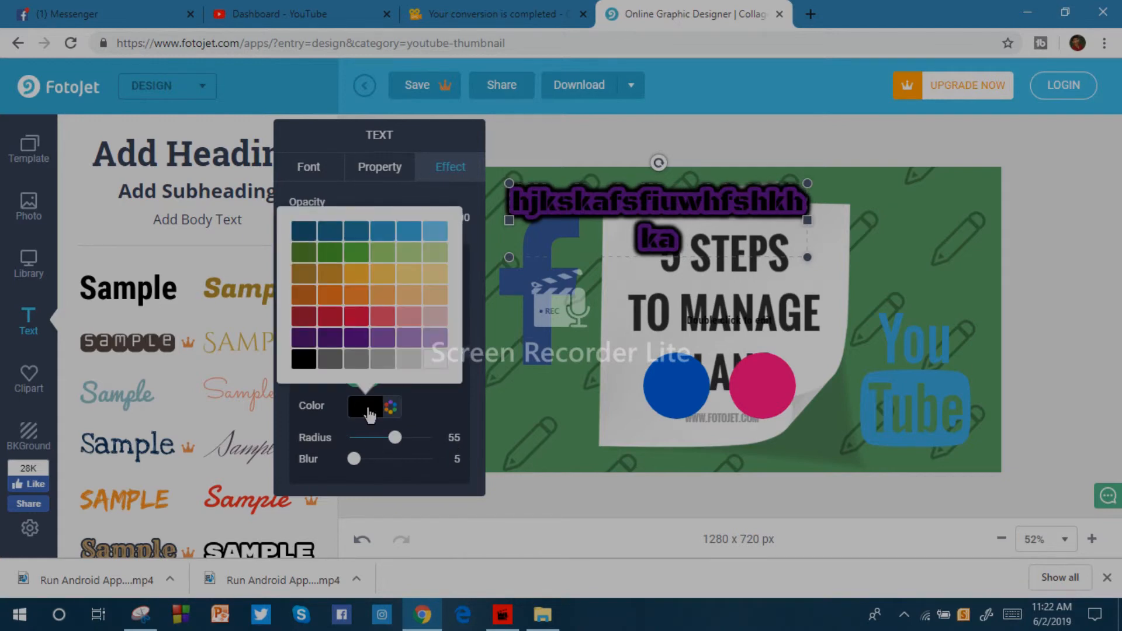
click(384, 276)
drag(395, 437, 507, 459)
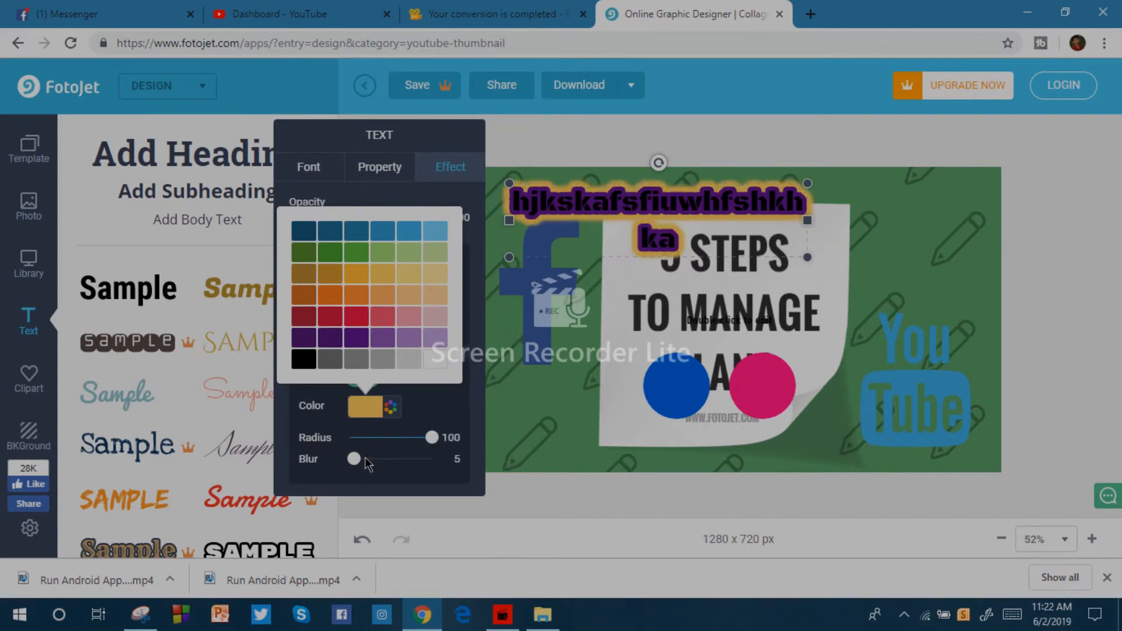
drag(354, 461, 480, 466)
click(304, 359)
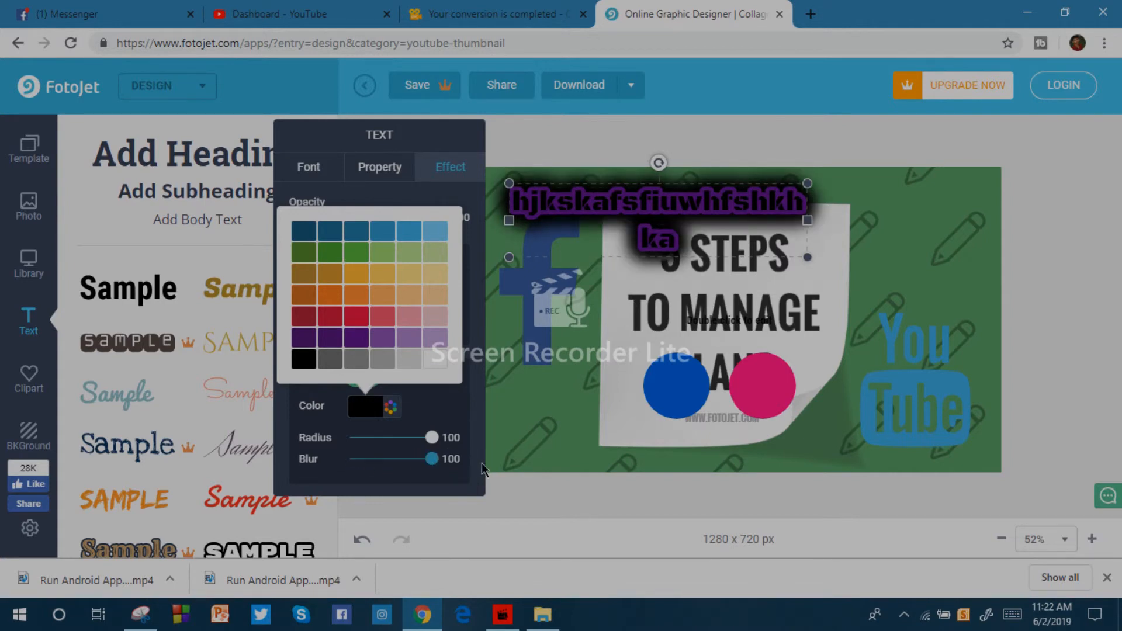
click(543, 395)
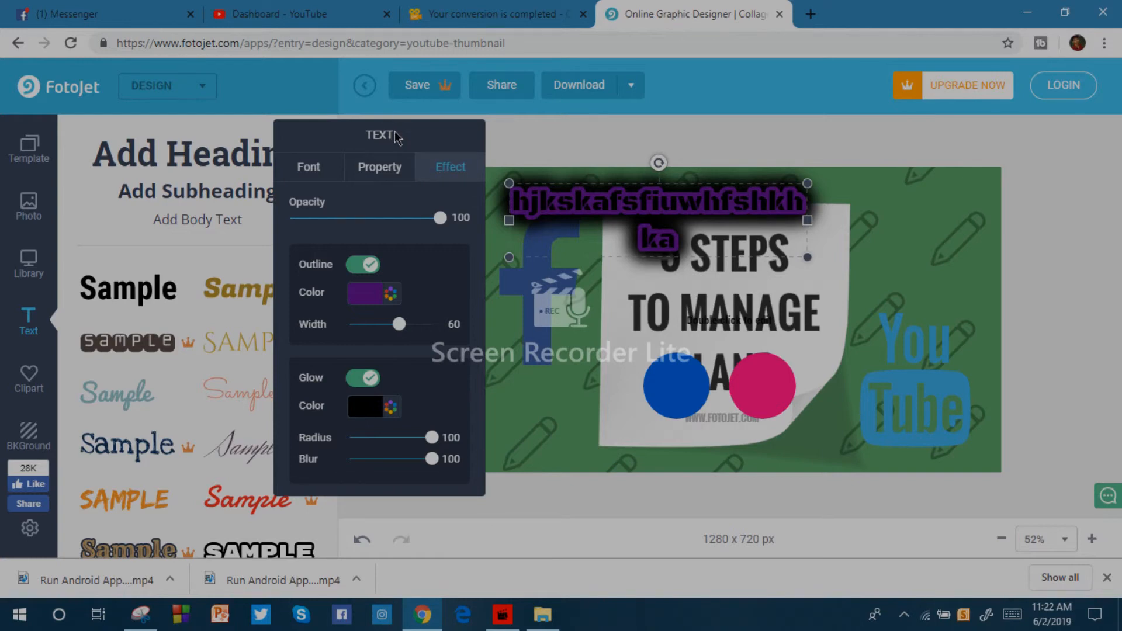
Move the text settings clear of the heading and look through the stock photo categories and thumbnail templates.
drag(397, 126, 876, 114)
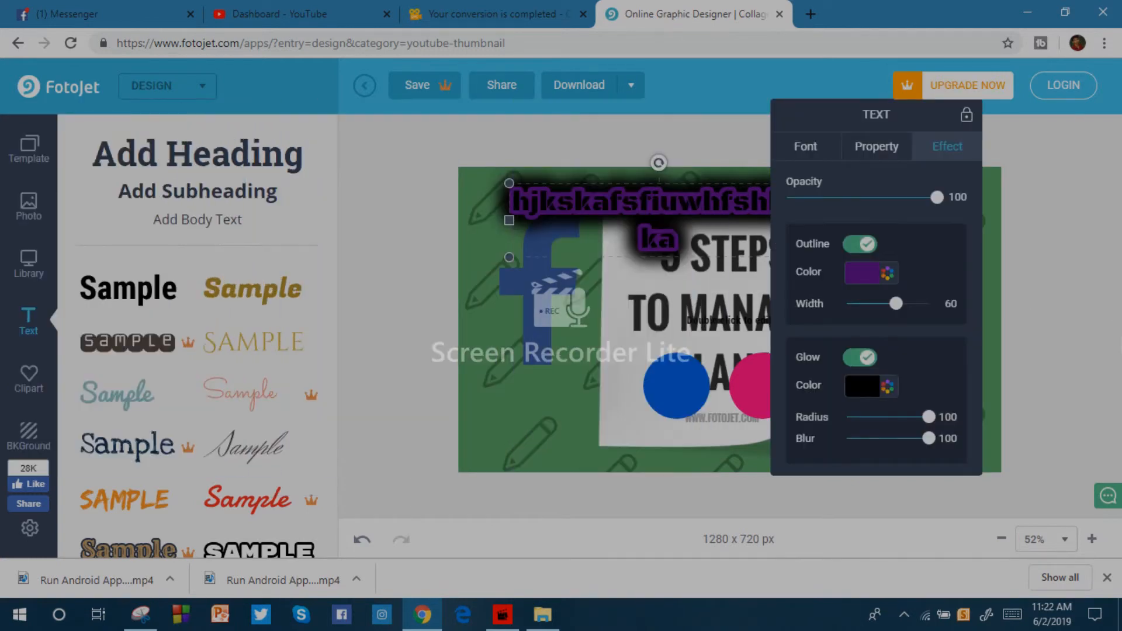
click(28, 206)
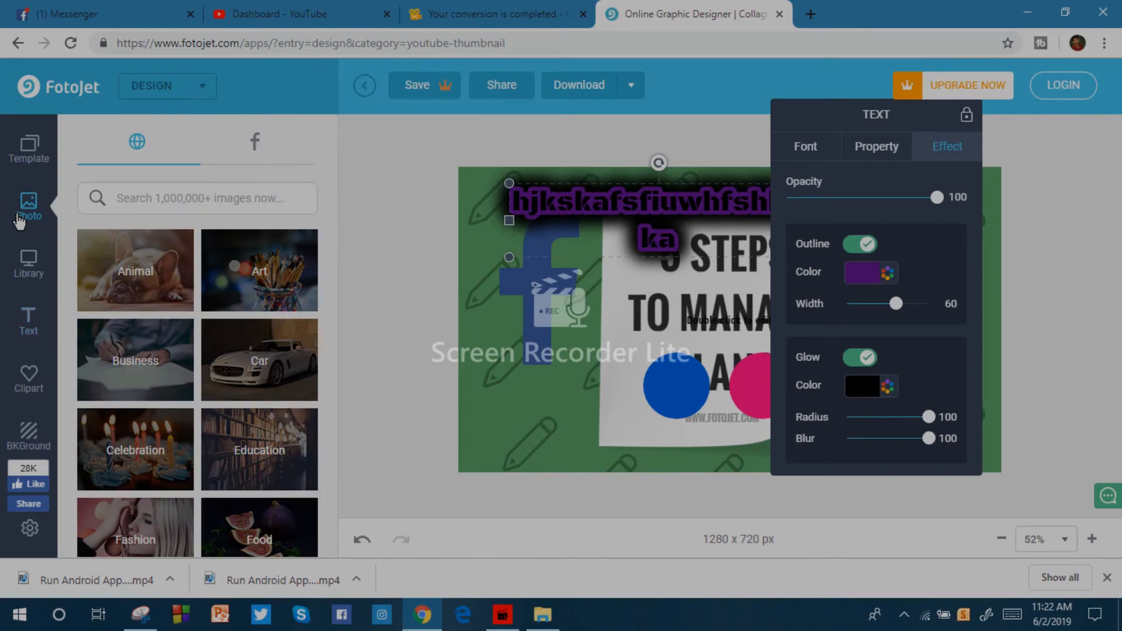
scroll(269, 327, down, 6)
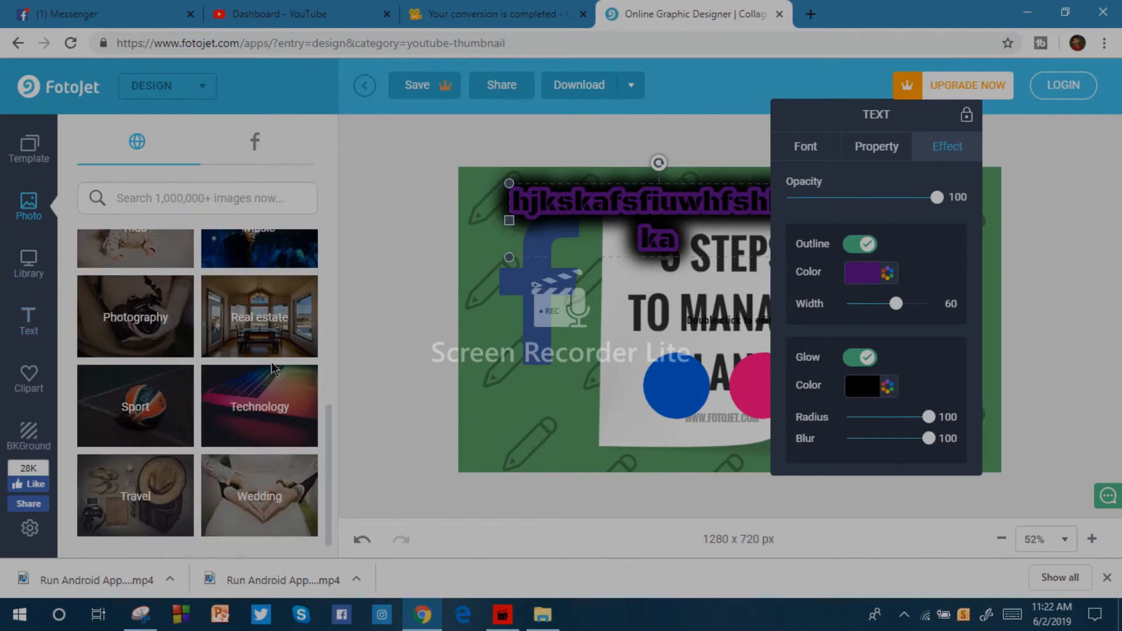
scroll(273, 370, up, 1)
scroll(273, 370, up, 5)
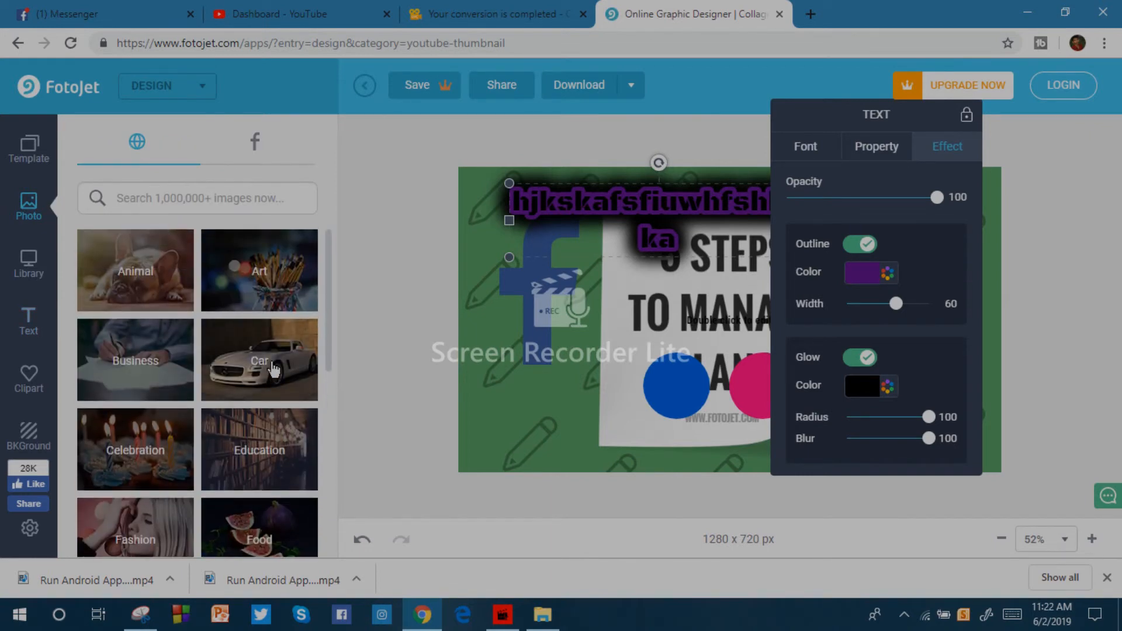
click(28, 146)
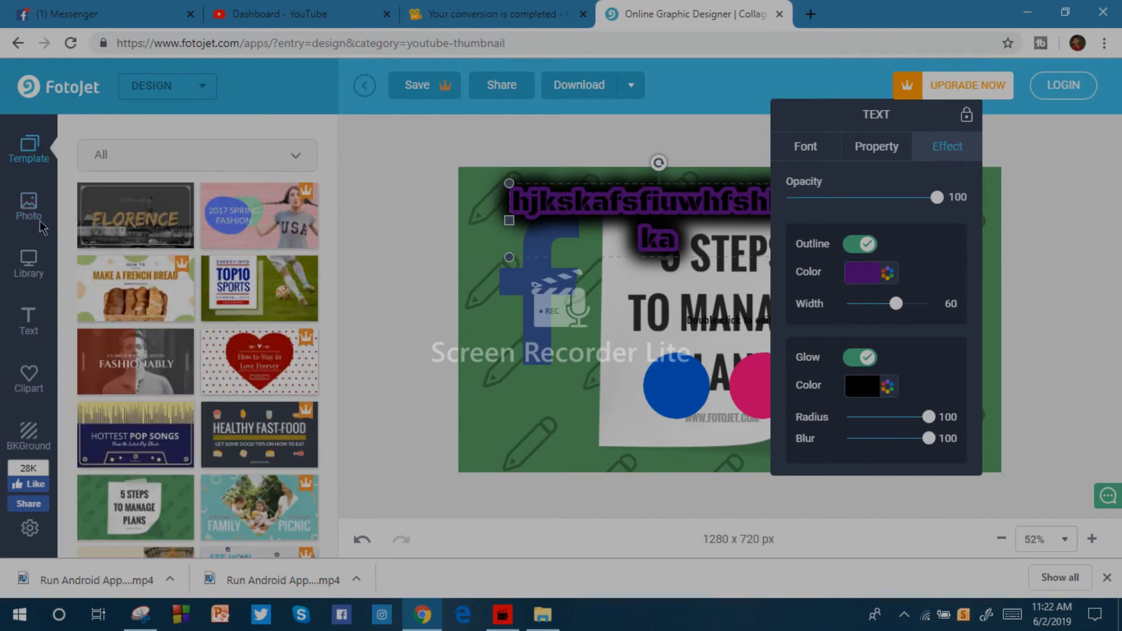
Move the glowing heading down to the middle of the thumbnail, over the "TO MANAGE" line, and deselect it.
click(419, 223)
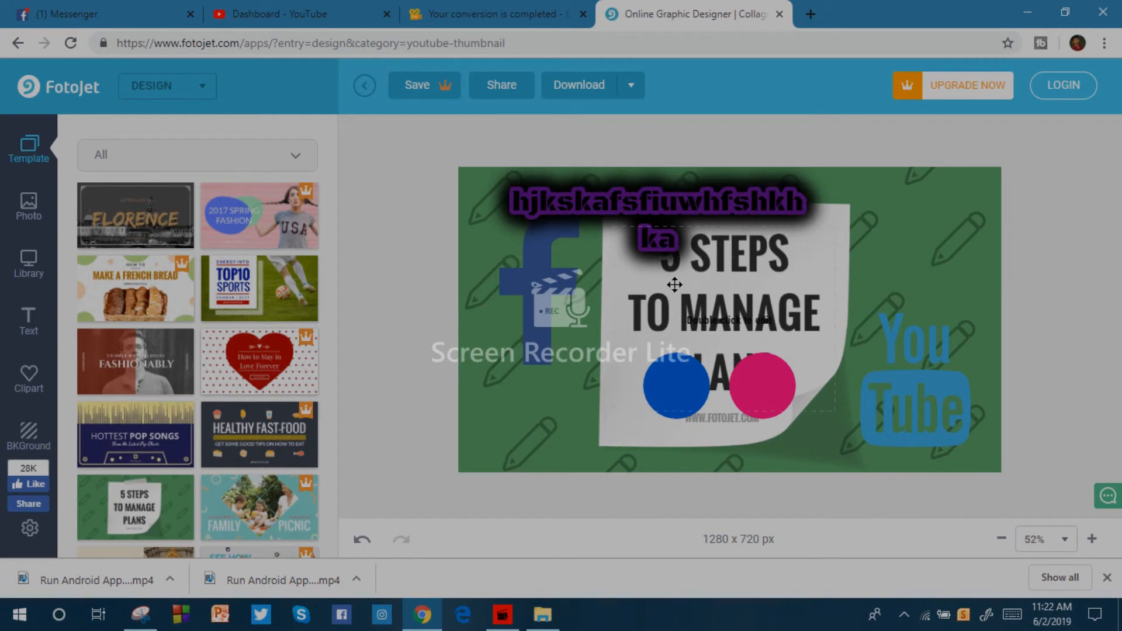
drag(666, 209, 694, 337)
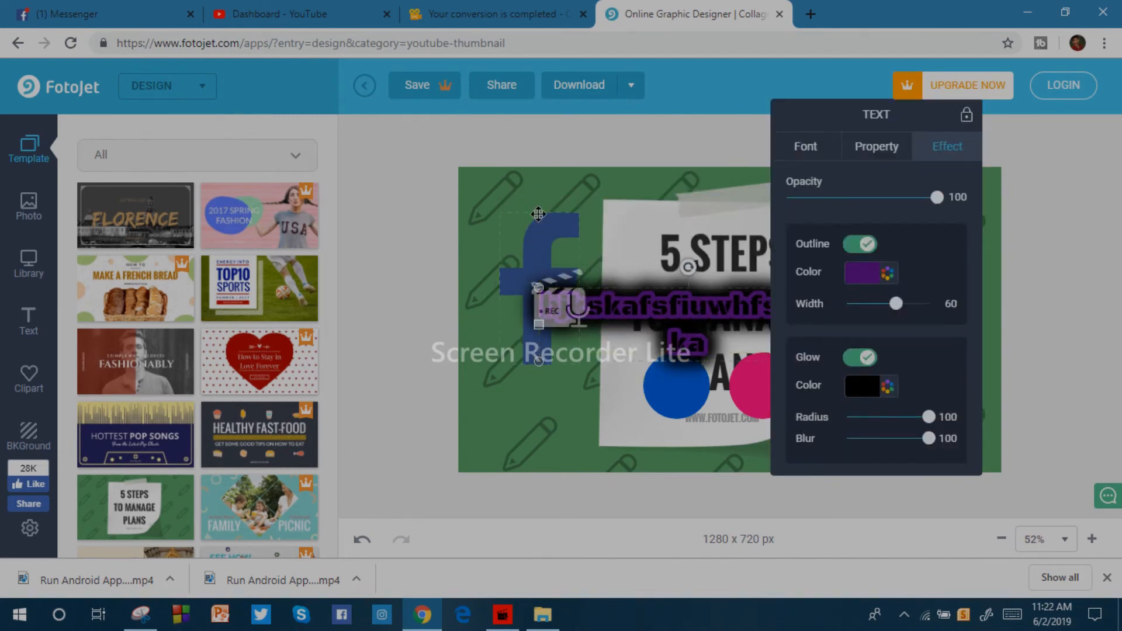
click(513, 183)
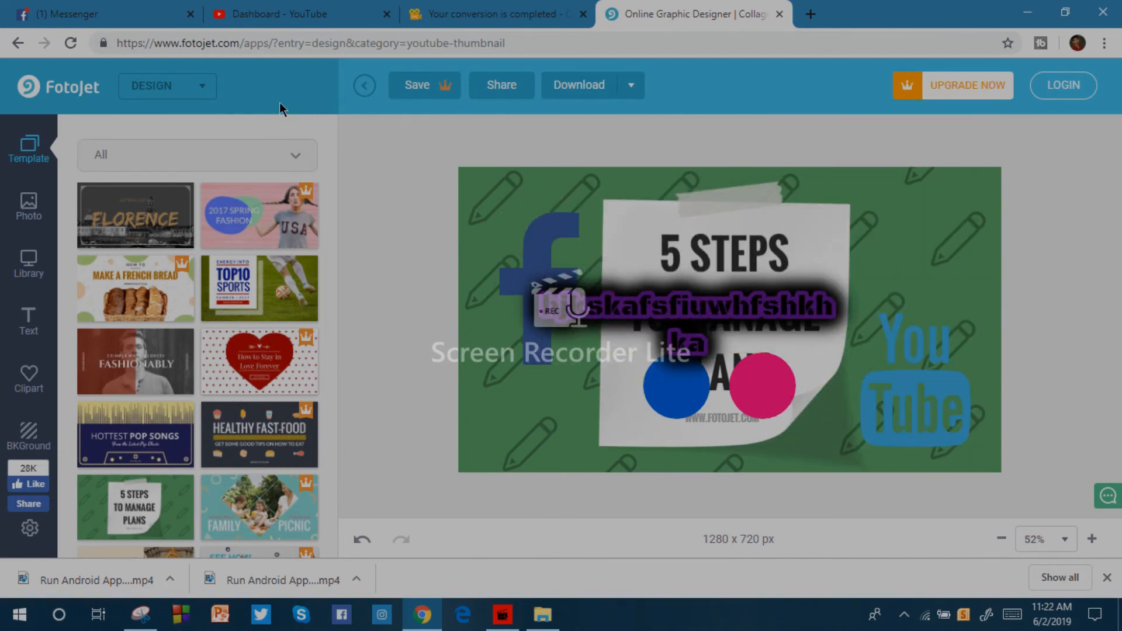
Download the thumbnail for free as a JPG named FotoJet, dismissing the sharing offer and the browser's multiple-download request.
click(586, 90)
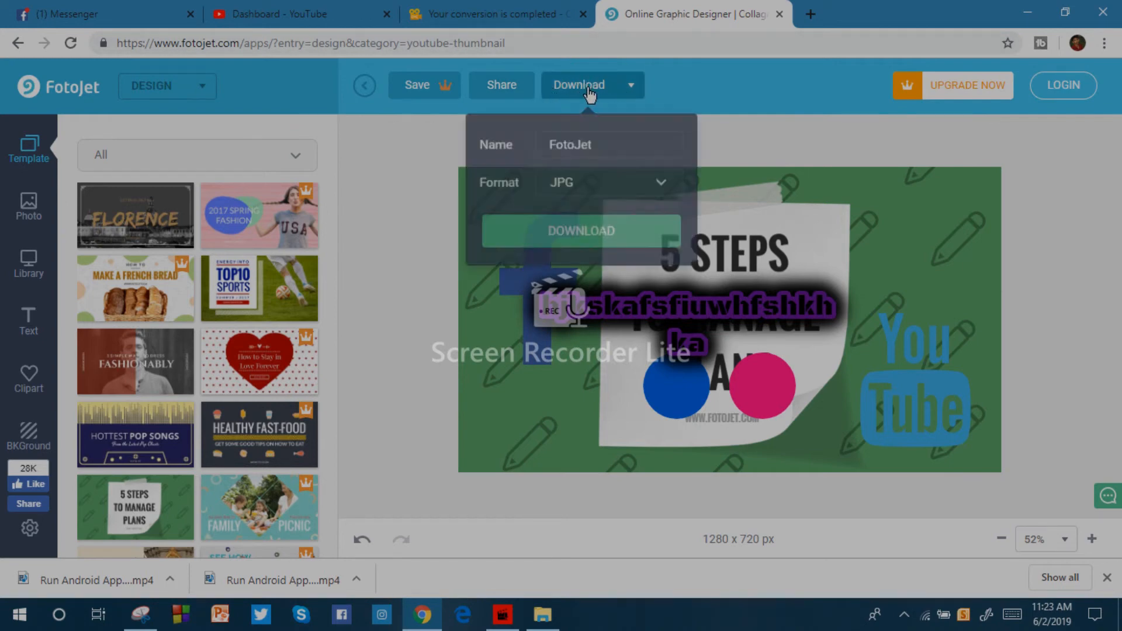
click(591, 228)
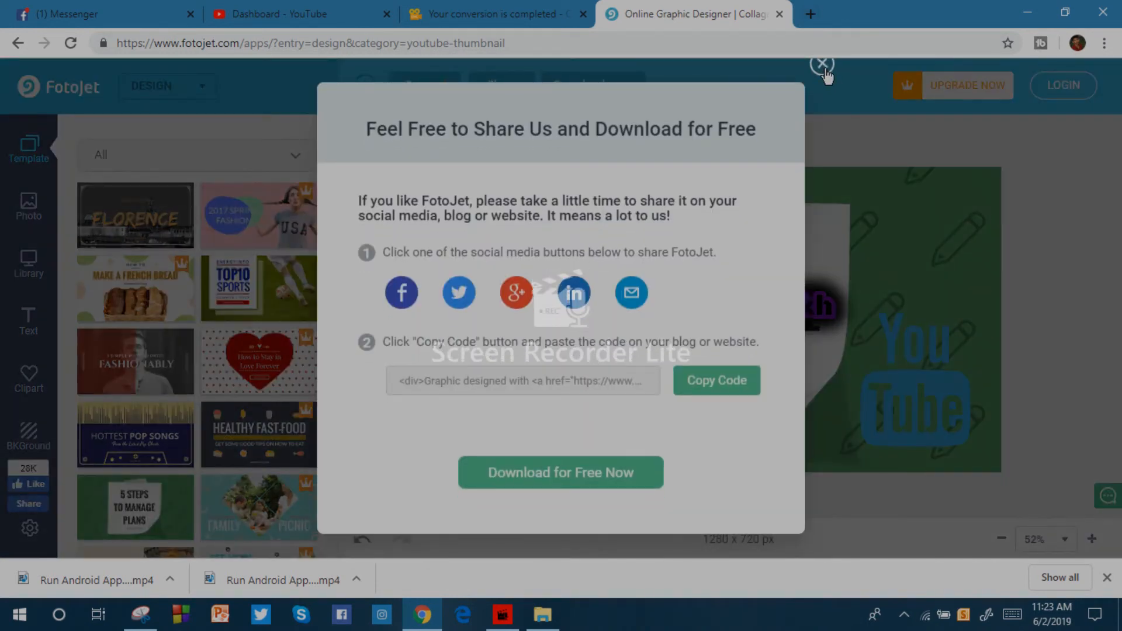
click(823, 65)
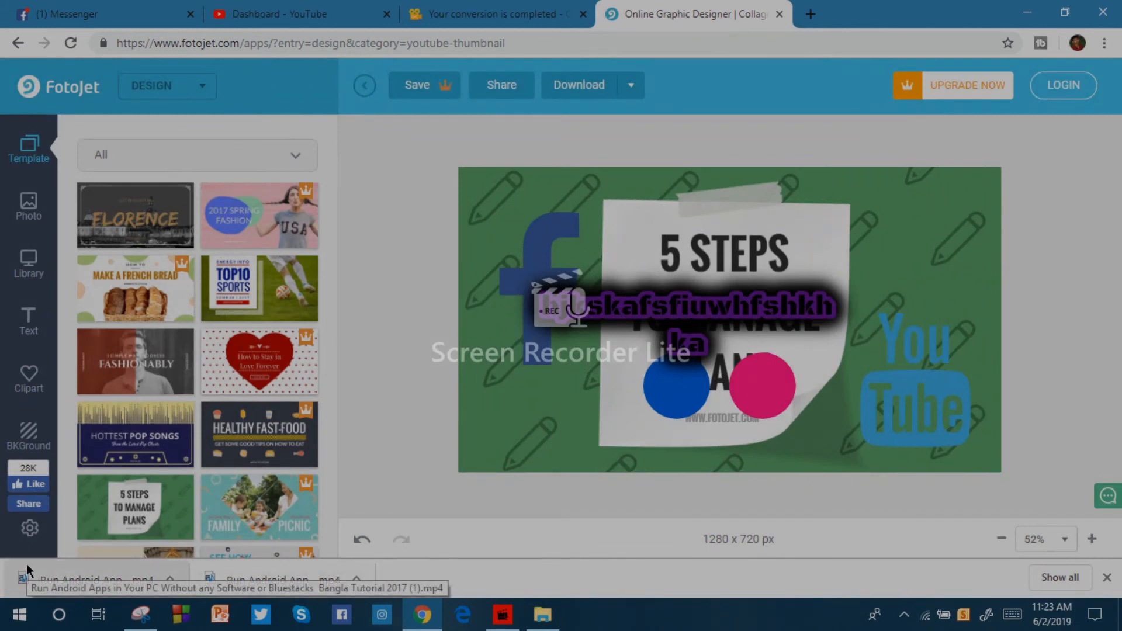
click(596, 85)
click(596, 226)
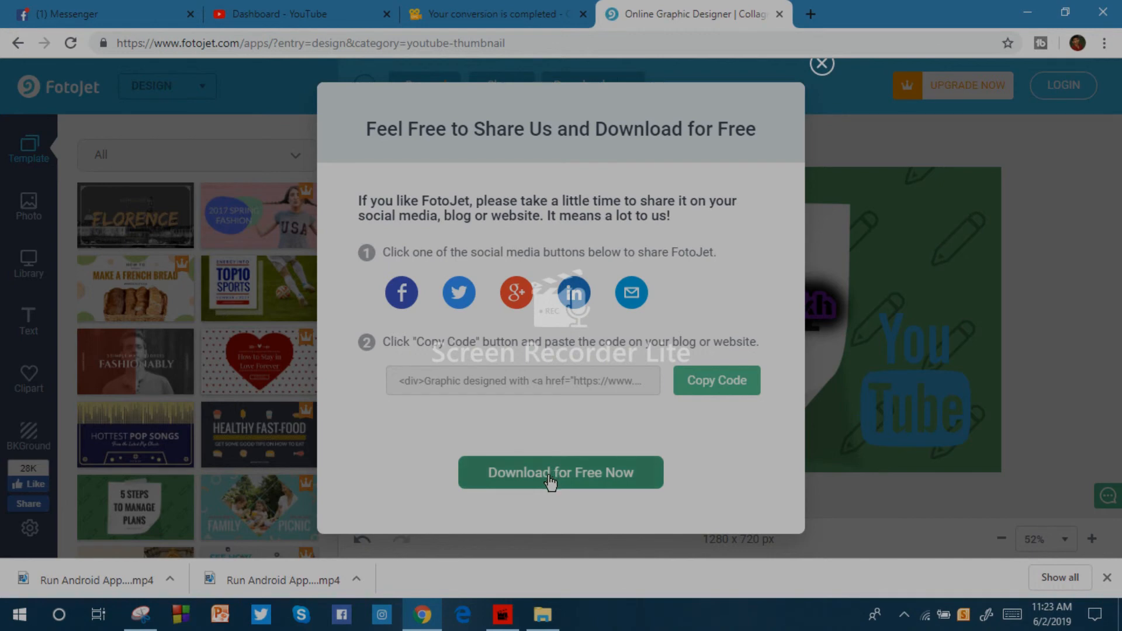
click(550, 482)
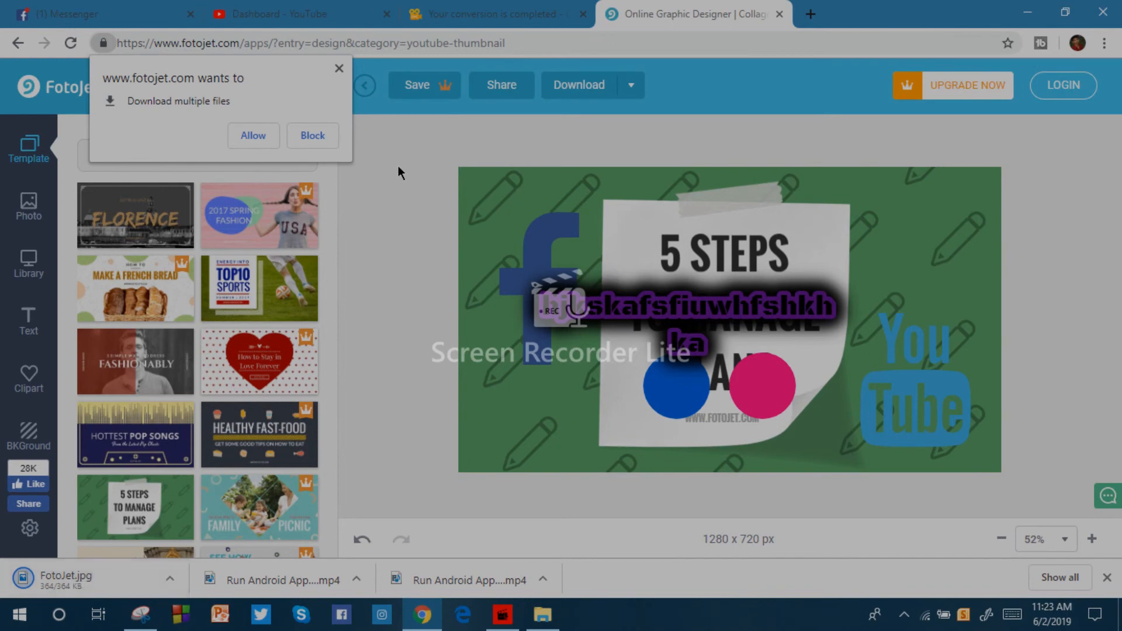
click(339, 68)
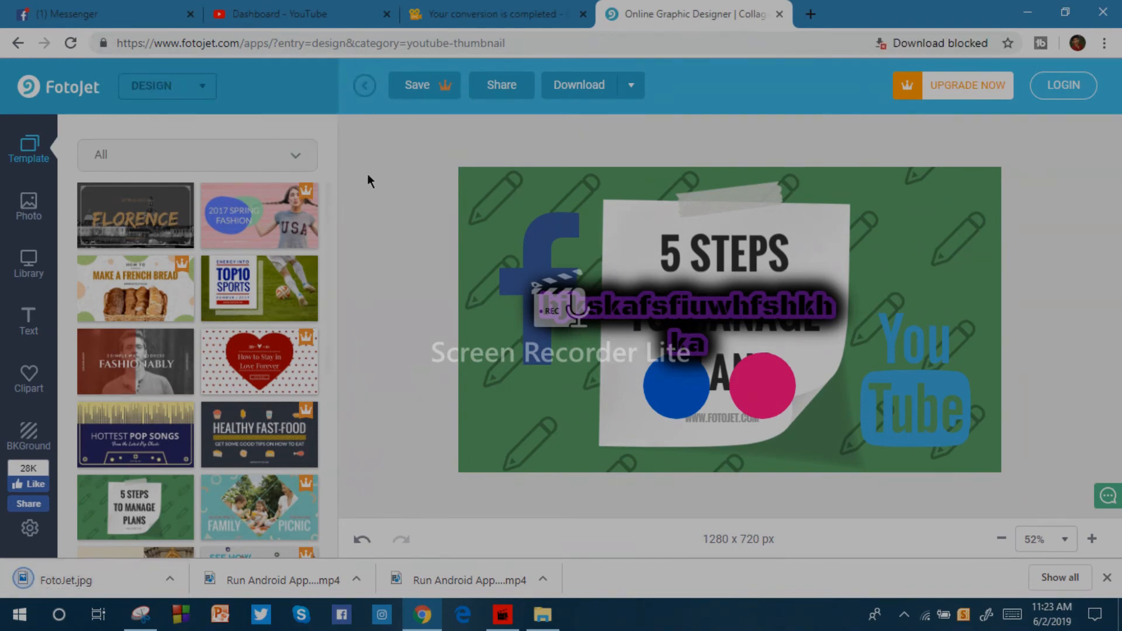